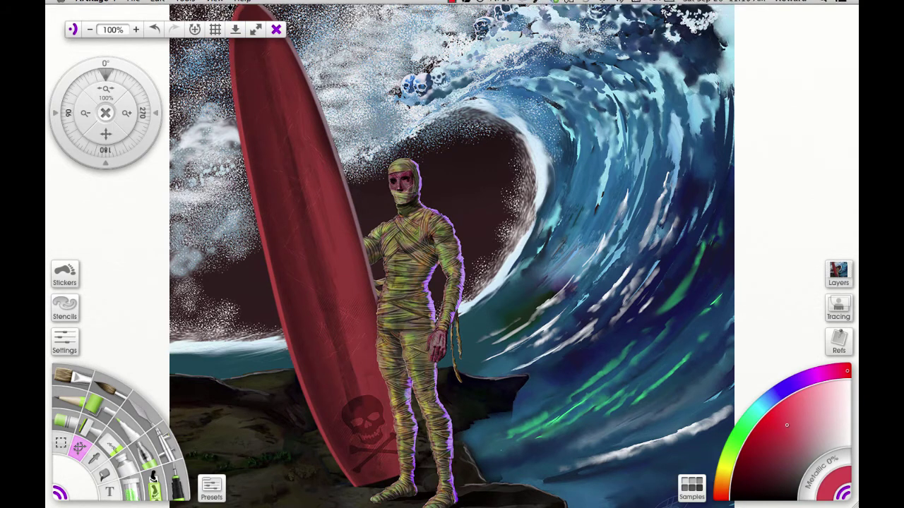
- Show the Toolbox panel from the View menu, move it beside the painting, and select the Color Picker
{"action": "left_click", "coordinate": [215, 6]}
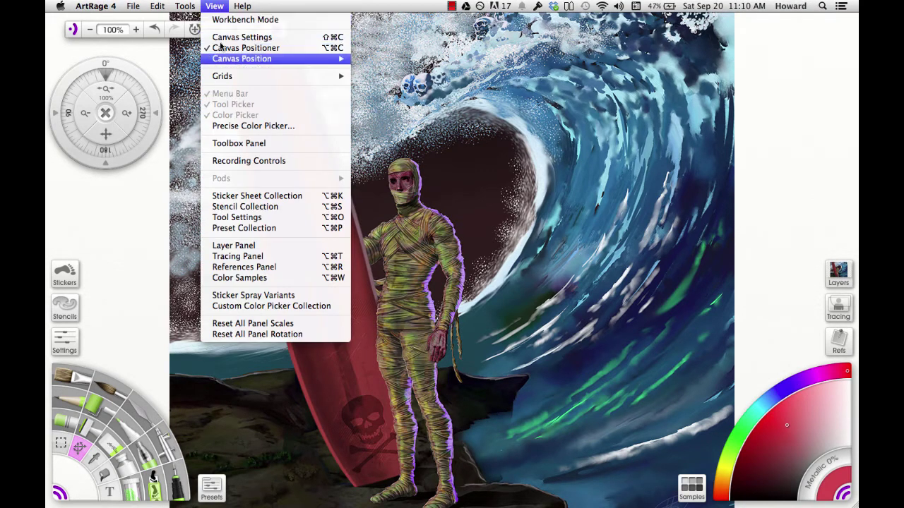
{"action": "left_click", "coordinate": [228, 146]}
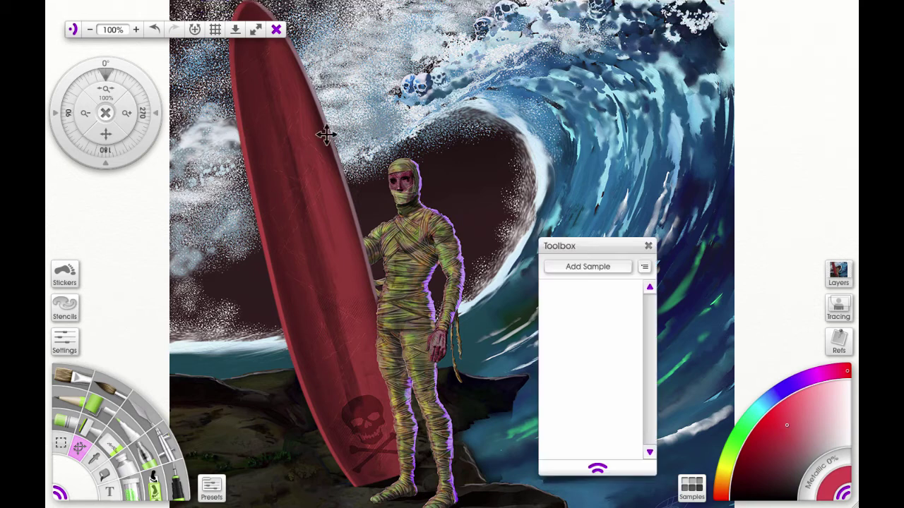
{"action": "left_click_drag", "start_coordinate": [617, 252], "coordinate": [448, 141]}
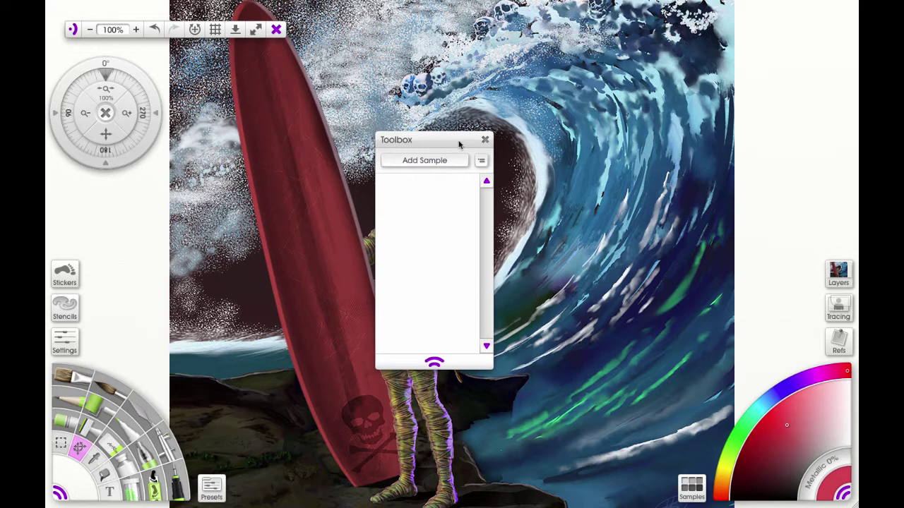
{"action": "left_click_drag", "start_coordinate": [459, 145], "coordinate": [466, 179]}
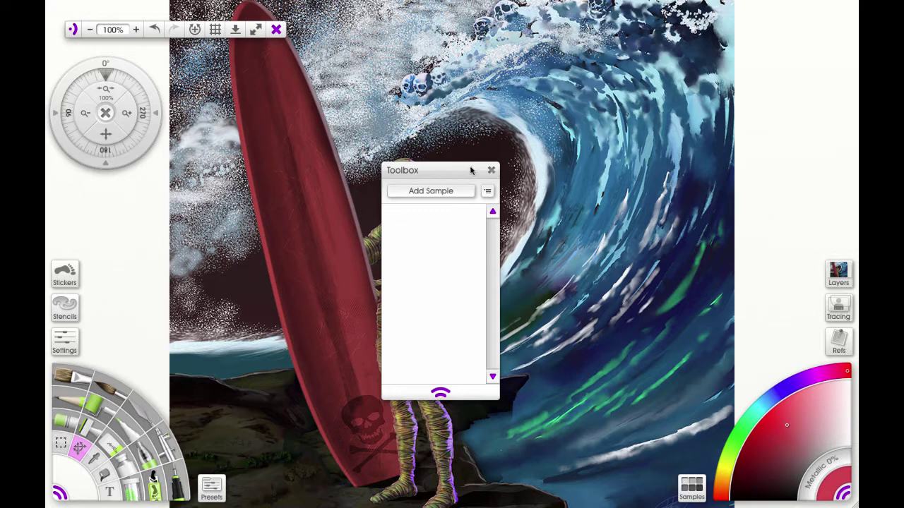
{"action": "left_click", "coordinate": [95, 458]}
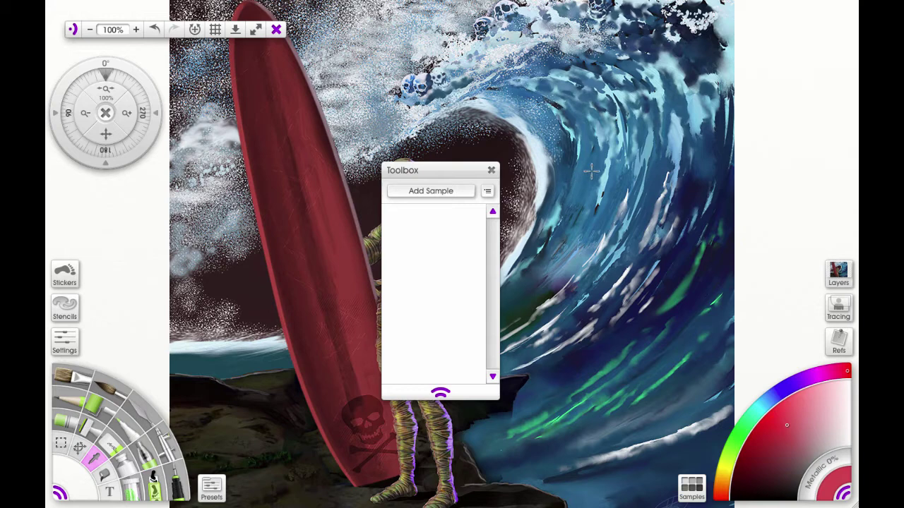
- Sample the wave light blue, dark background and surfboard red as Toolbox colour samples
{"action": "left_click", "coordinate": [603, 180]}
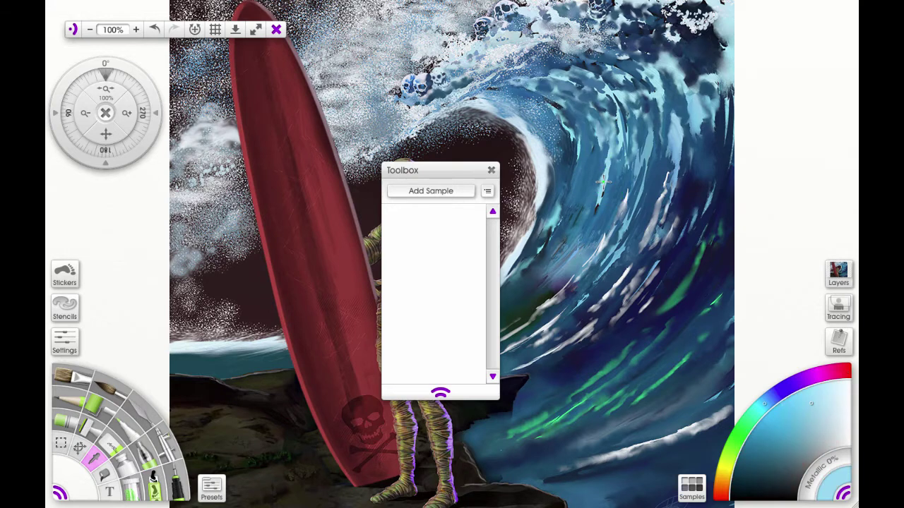
{"action": "left_click", "coordinate": [446, 192]}
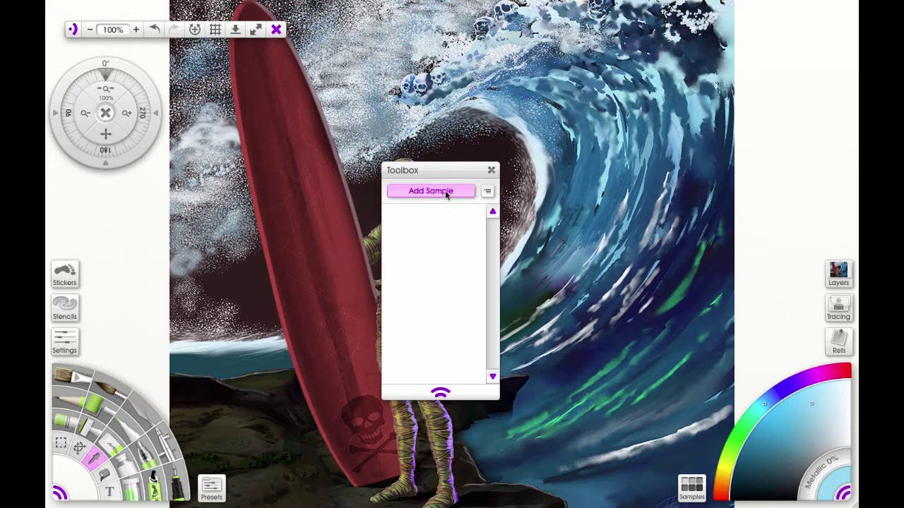
{"action": "left_click", "coordinate": [479, 149]}
{"action": "left_click", "coordinate": [441, 190]}
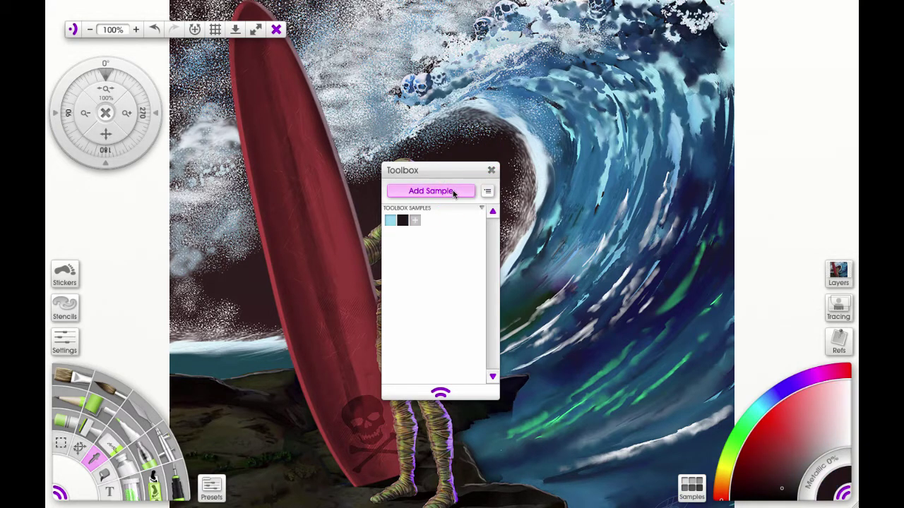
{"action": "left_click", "coordinate": [338, 224]}
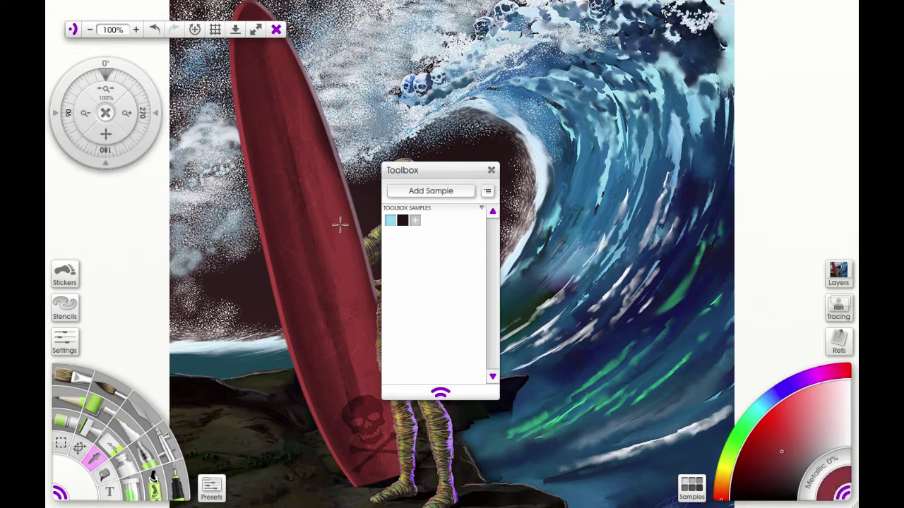
{"action": "left_click", "coordinate": [438, 193]}
- Add the bandage tan, purple stripe and dark rock colours as further Toolbox samples
{"action": "left_click", "coordinate": [401, 418]}
{"action": "left_click", "coordinate": [437, 195]}
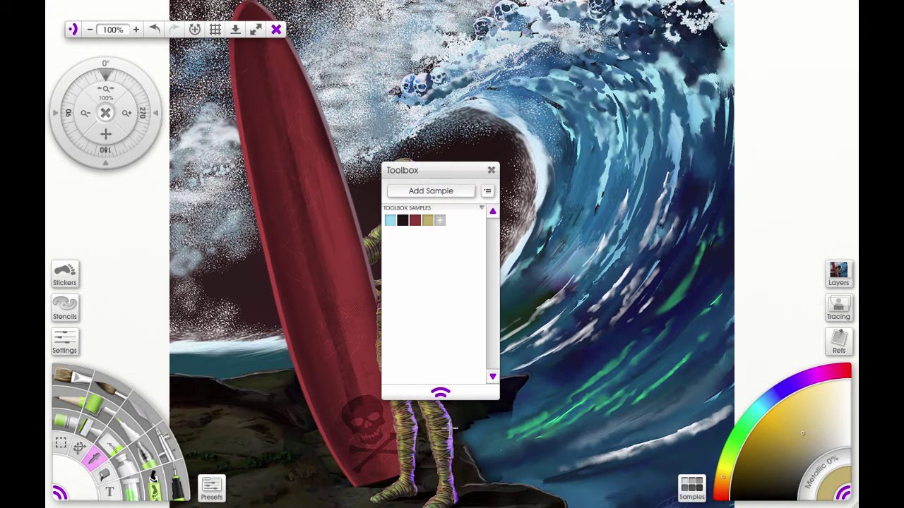
{"action": "left_click", "coordinate": [452, 413]}
{"action": "left_click", "coordinate": [431, 191]}
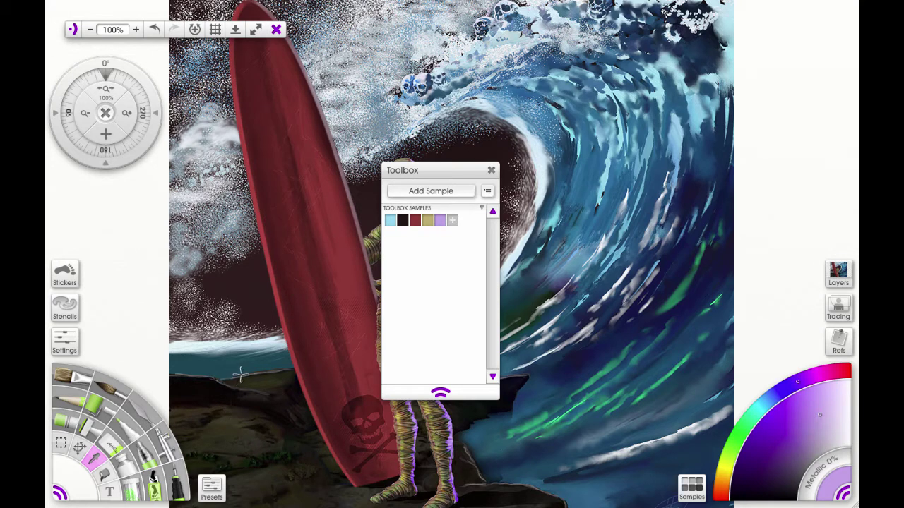
{"action": "left_click", "coordinate": [541, 160]}
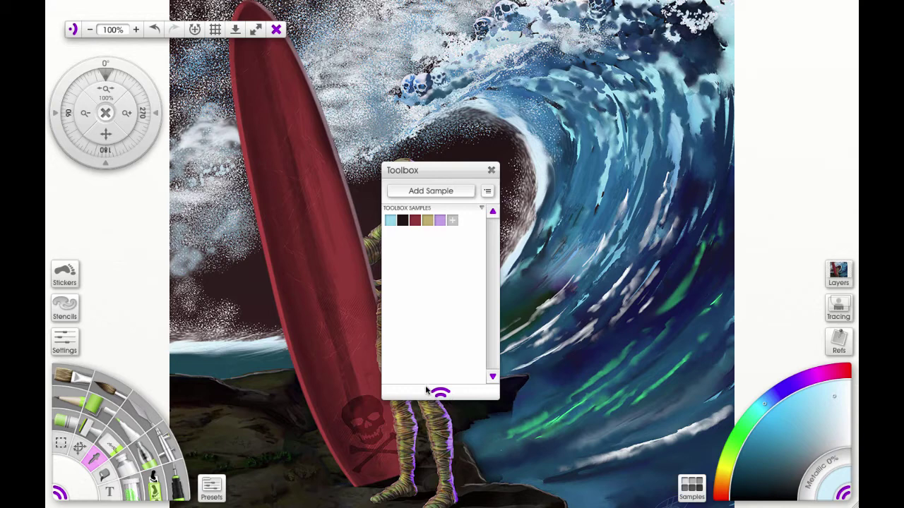
{"action": "left_click", "coordinate": [229, 436]}
{"action": "left_click", "coordinate": [452, 193]}
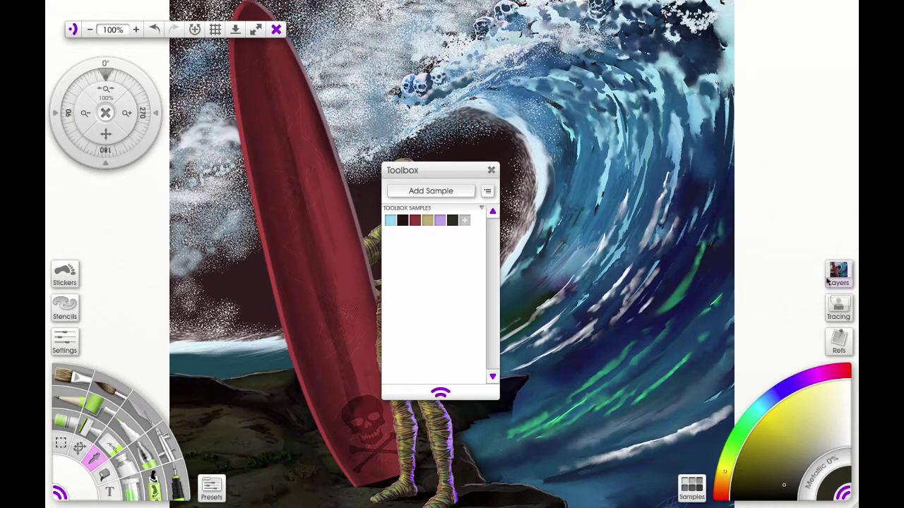
- Paint an orange surfboard stroke, then a large pink 2 over the wave on a new layer
{"action": "left_click", "coordinate": [838, 274]}
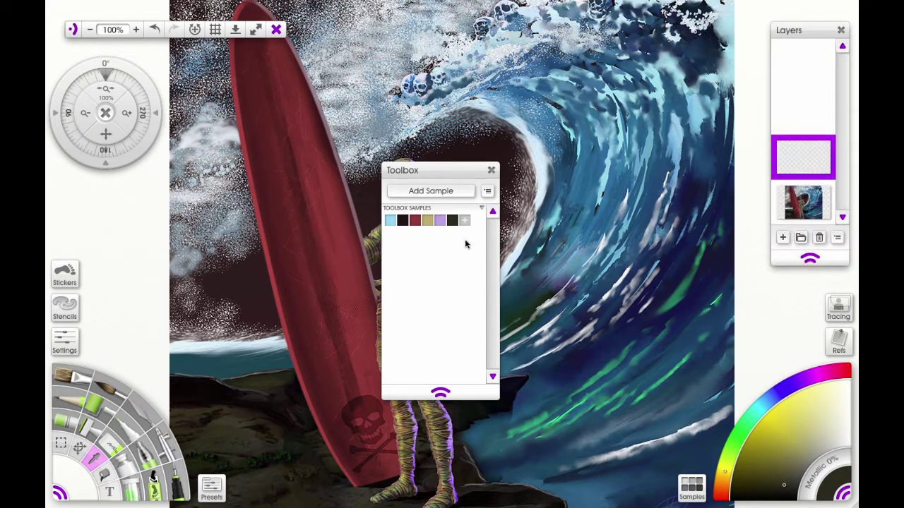
{"action": "left_click_drag", "start_coordinate": [307, 105], "coordinate": [240, 346]}
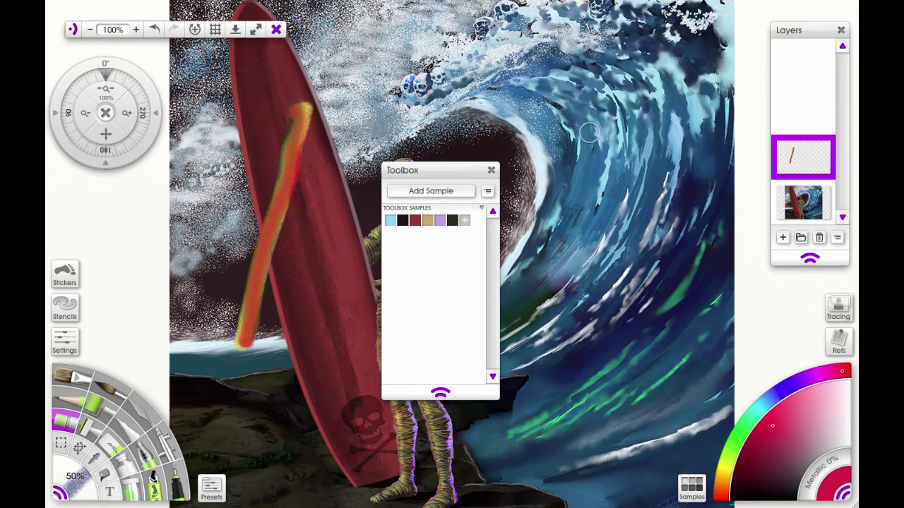
{"action": "left_click", "coordinate": [783, 238]}
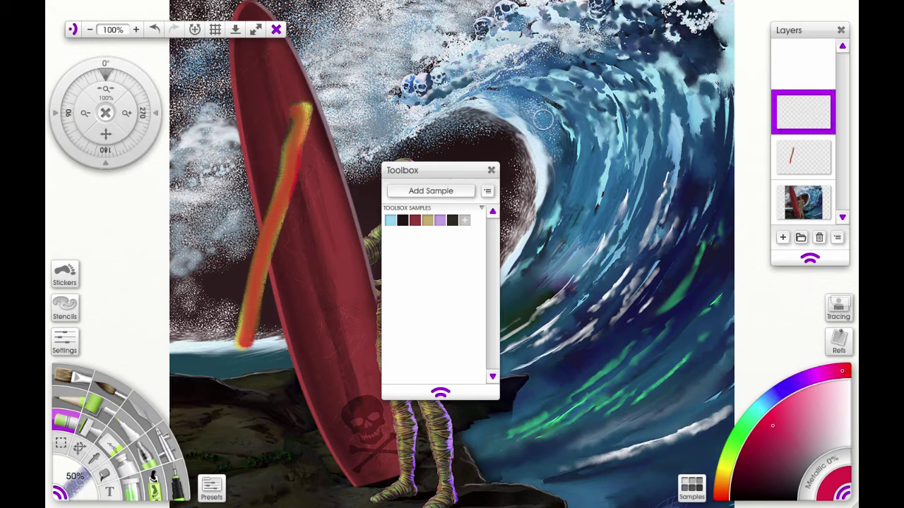
{"action": "mouse_move", "coordinate": [535, 129]}
{"action": "left_mouse_down"}
{"action": "mouse_move", "coordinate": [568, 106]}
{"action": "mouse_move", "coordinate": [671, 163]}
{"action": "mouse_move", "coordinate": [559, 254]}
{"action": "mouse_move", "coordinate": [670, 292]}
{"action": "left_mouse_up"}
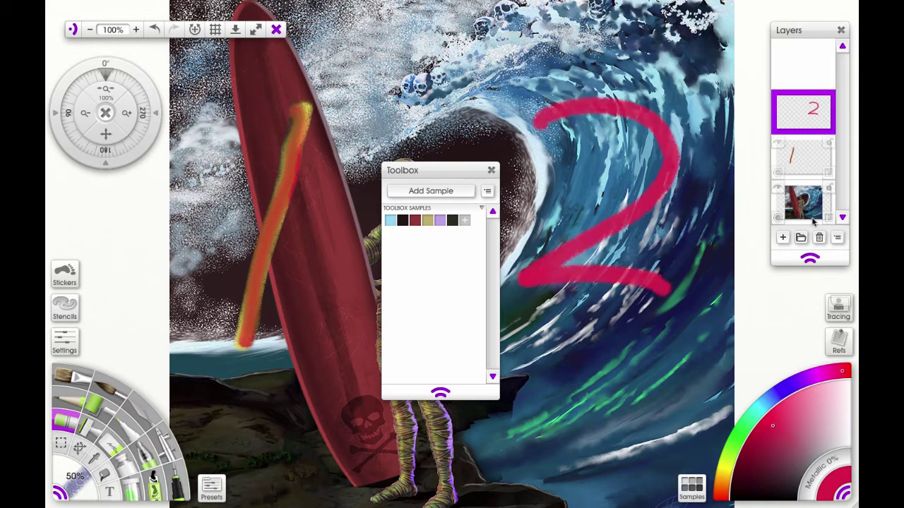
- Paint a pink # near the wave top on another new layer
{"action": "left_click", "coordinate": [783, 238]}
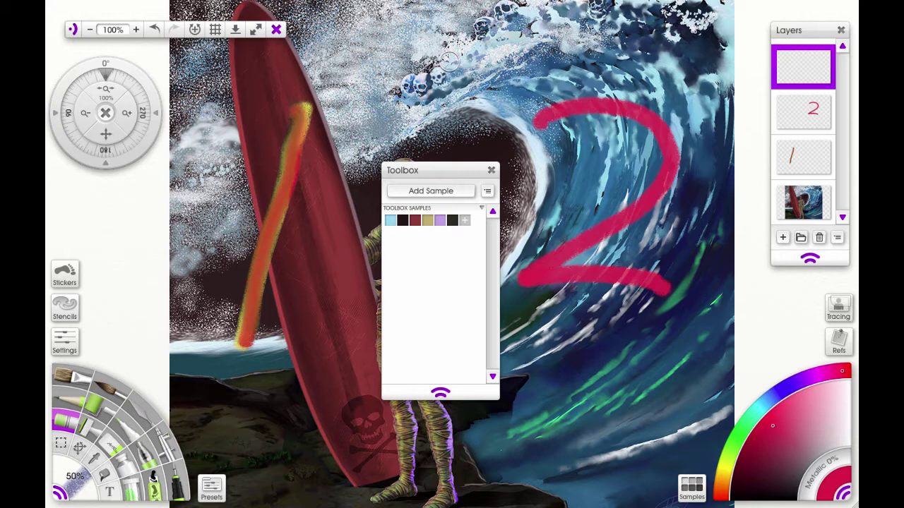
{"action": "left_click_drag", "start_coordinate": [459, 20], "coordinate": [371, 130]}
{"action": "left_click_drag", "start_coordinate": [545, 30], "coordinate": [492, 75]}
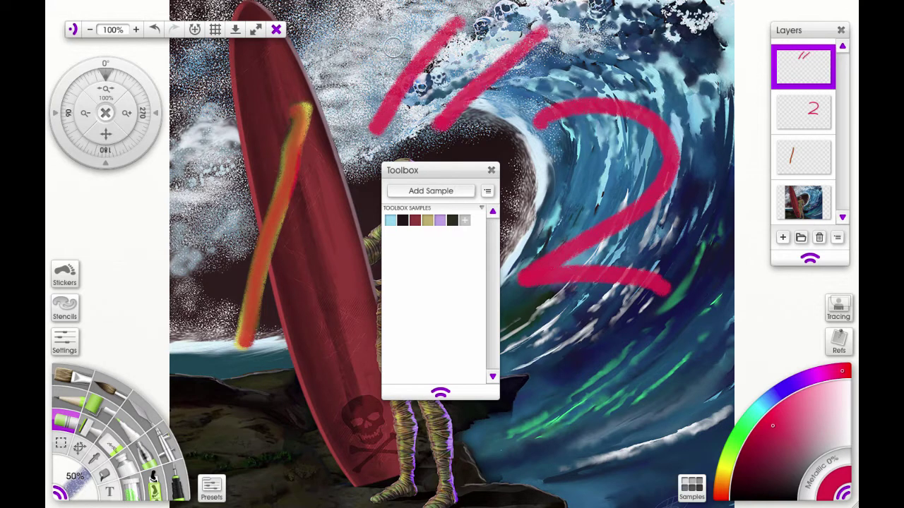
{"action": "left_click_drag", "start_coordinate": [388, 47], "coordinate": [556, 55]}
{"action": "left_click_drag", "start_coordinate": [355, 84], "coordinate": [534, 90]}
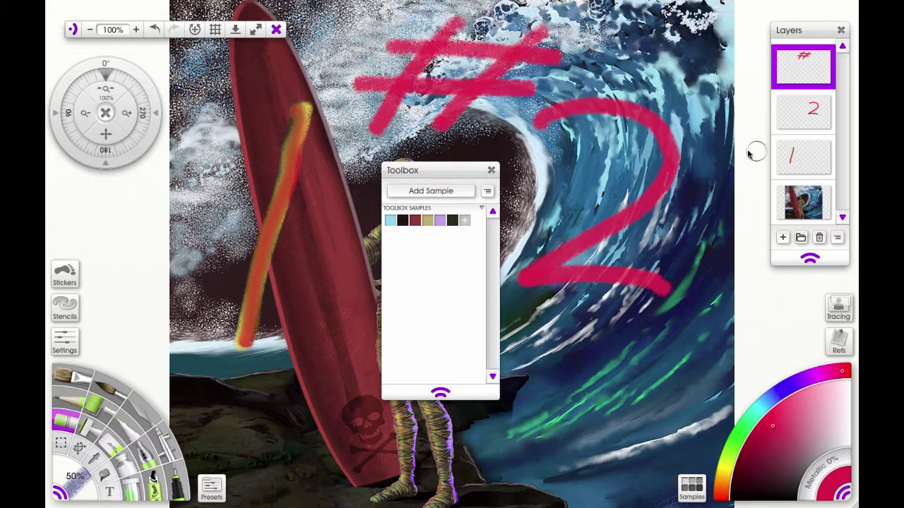
- Add layers 1 and 2 to the Toolbox as layer samples
{"action": "right_click", "coordinate": [802, 157]}
{"action": "left_click", "coordinate": [749, 385]}
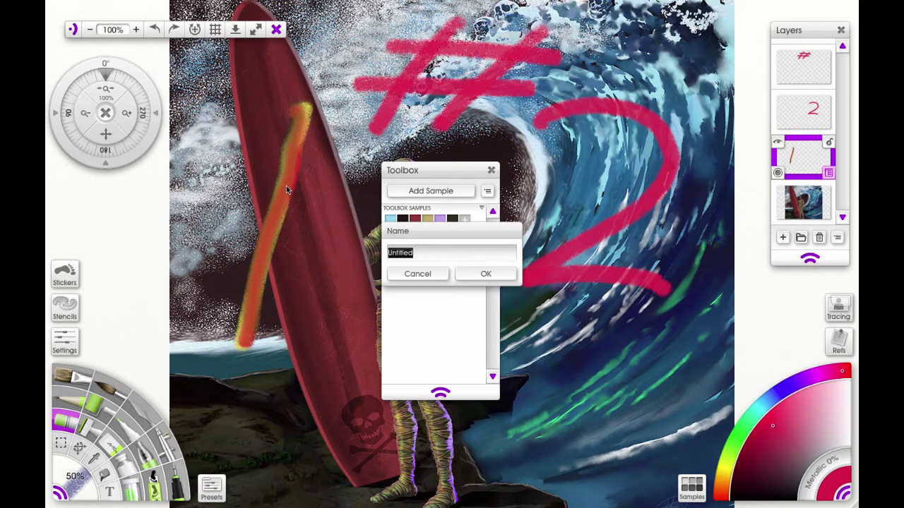
{"action": "left_click", "coordinate": [484, 273]}
{"action": "right_click", "coordinate": [804, 109]}
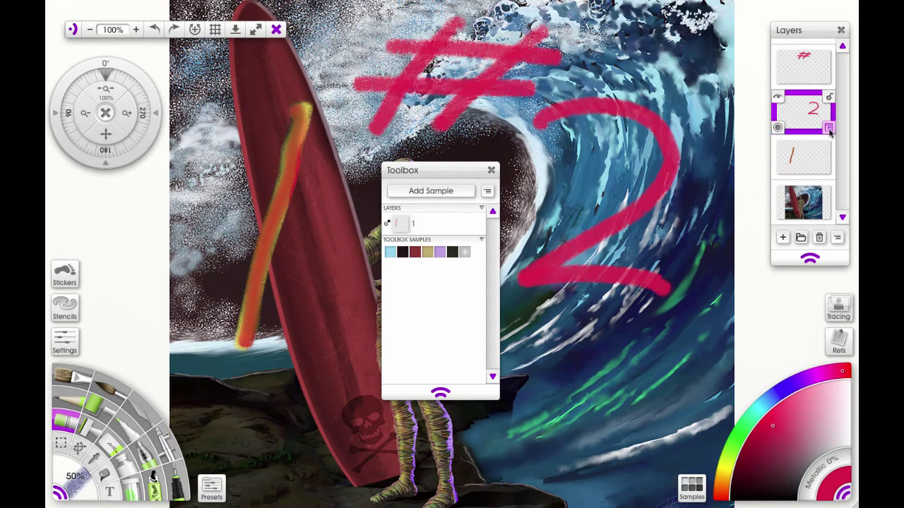
{"action": "left_click", "coordinate": [742, 342]}
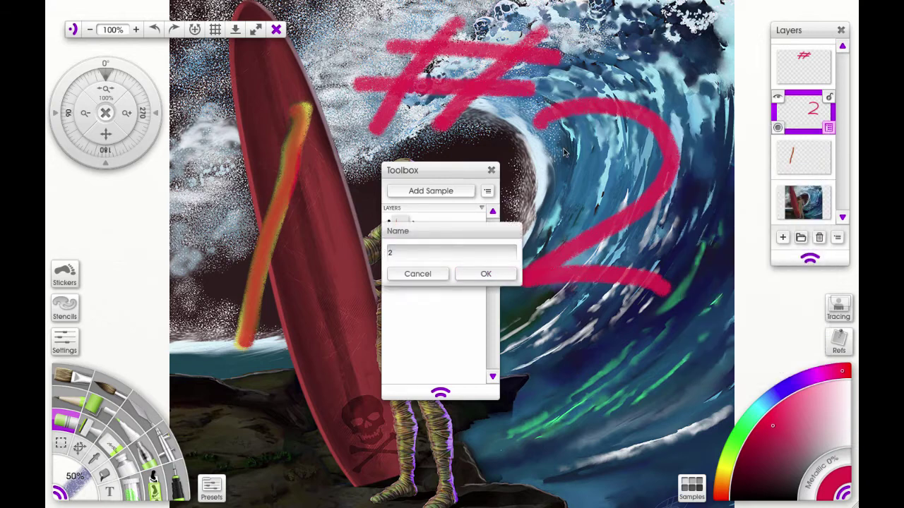
{"action": "left_click", "coordinate": [486, 273]}
- Add the top layer to the Toolbox as a sample named '#'
{"action": "left_click", "coordinate": [803, 66]}
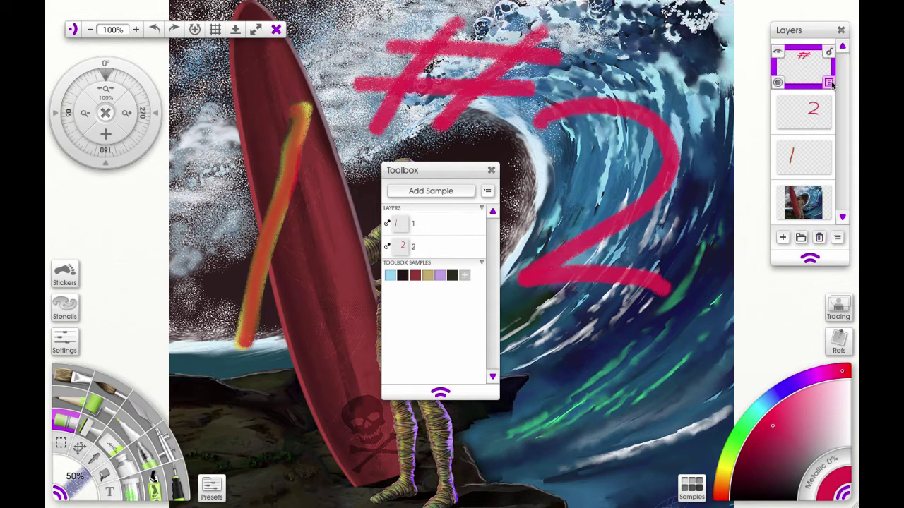
{"action": "right_click", "coordinate": [804, 65]}
{"action": "left_click", "coordinate": [741, 297]}
{"action": "type", "text": "#"}
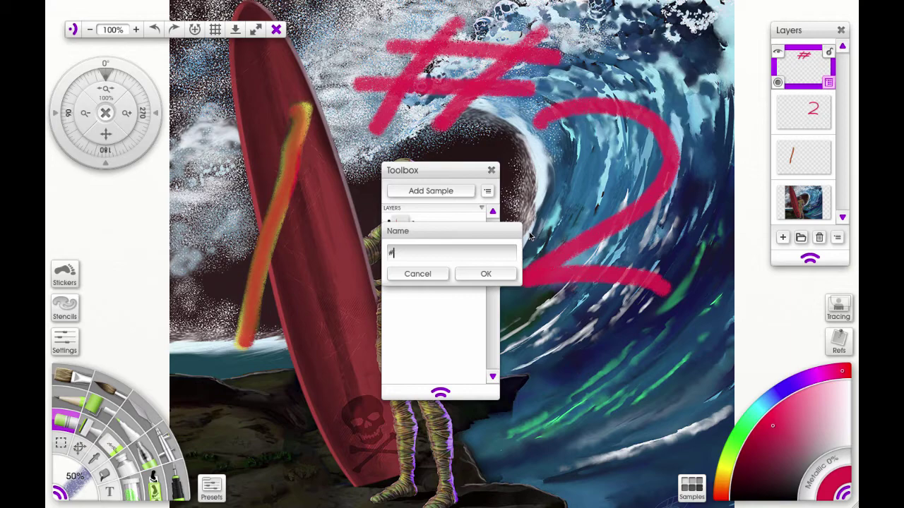
{"action": "left_click", "coordinate": [486, 273]}
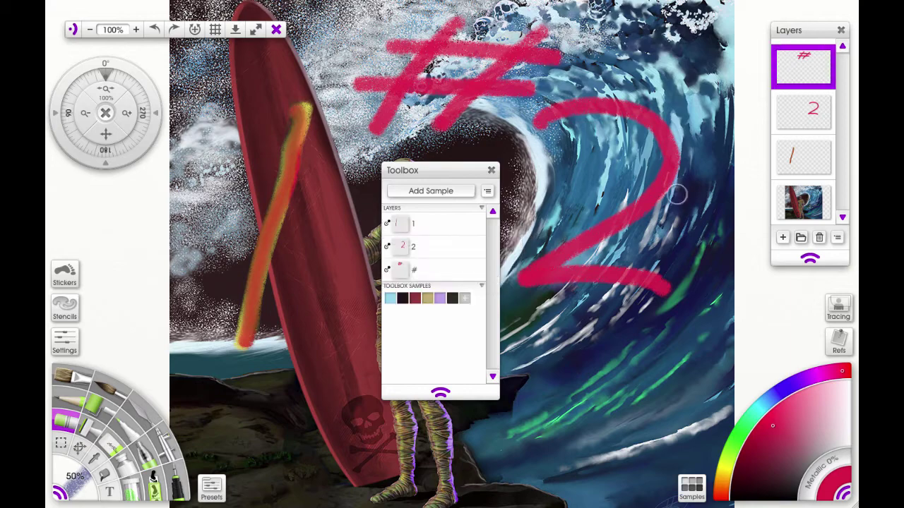
{"action": "left_click", "coordinate": [829, 84]}
- Make a stencil from the # layer, move it over the 2, and add it to the toolbox as '#'
{"action": "left_click", "coordinate": [776, 278]}
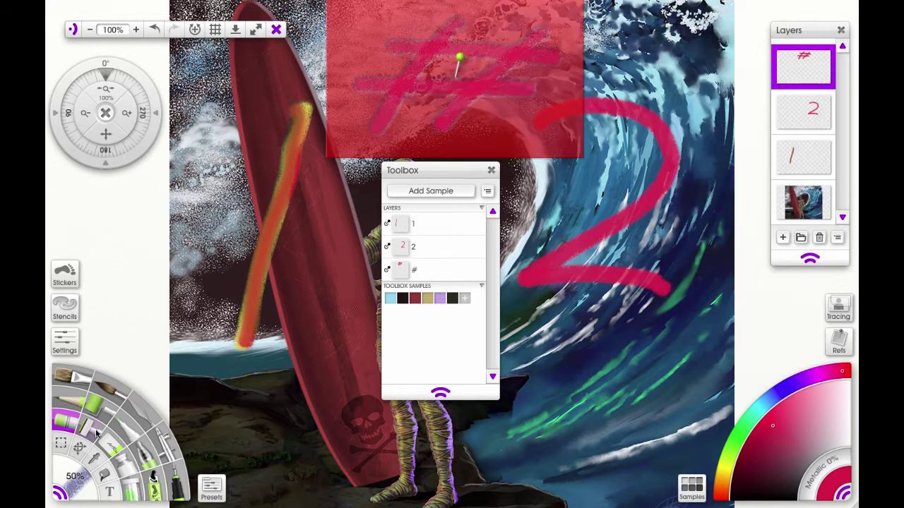
{"action": "left_click_drag", "start_coordinate": [520, 81], "coordinate": [664, 176]}
{"action": "right_click", "coordinate": [692, 240]}
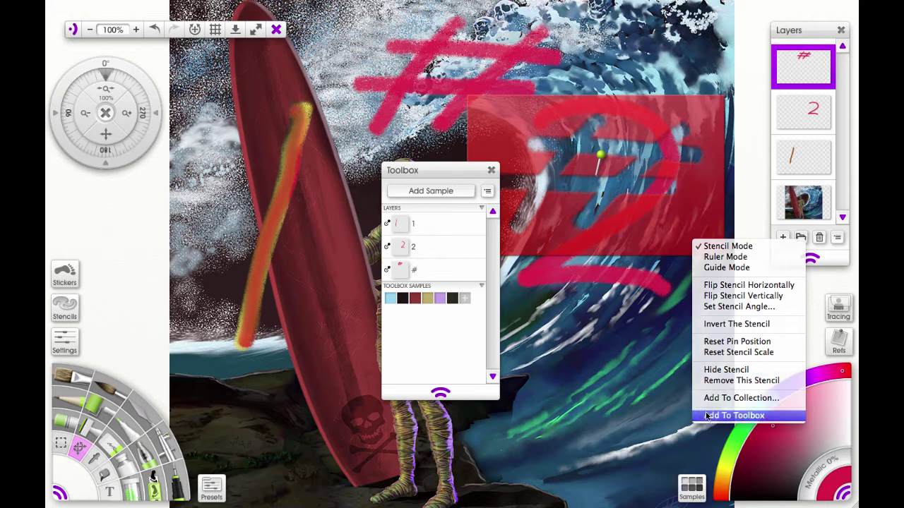
{"action": "left_click", "coordinate": [706, 417]}
{"action": "type", "text": "#"}
{"action": "left_click", "coordinate": [486, 273]}
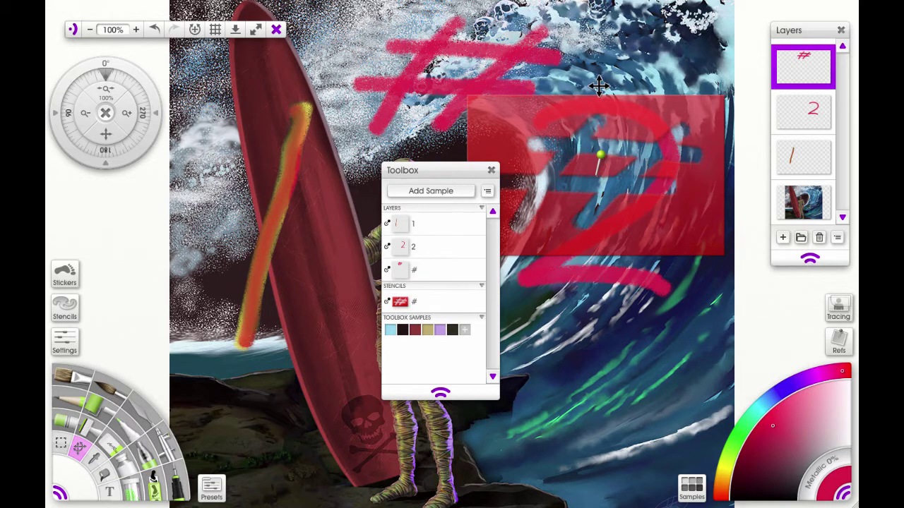
- Create a stencil from the 2 layer and add it to the toolbox named '2'
{"action": "left_click", "coordinate": [823, 126]}
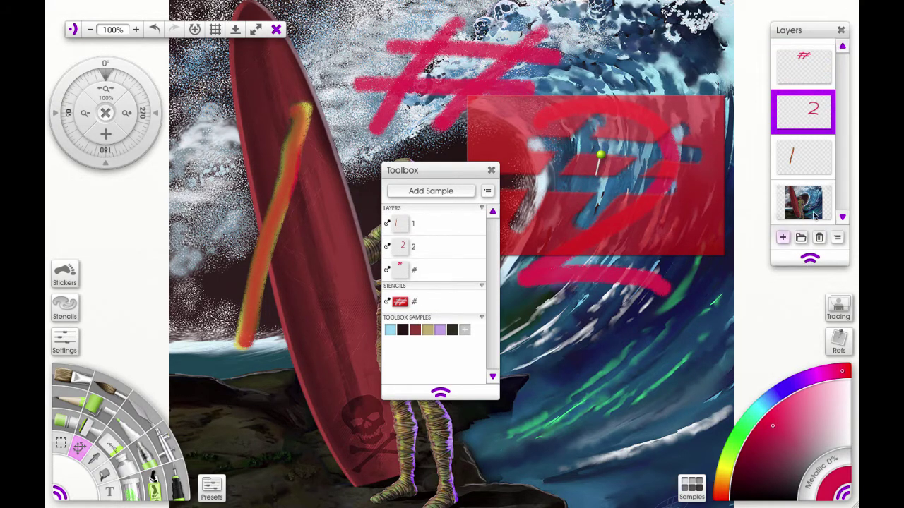
{"action": "left_click", "coordinate": [837, 238]}
{"action": "left_click", "coordinate": [702, 323]}
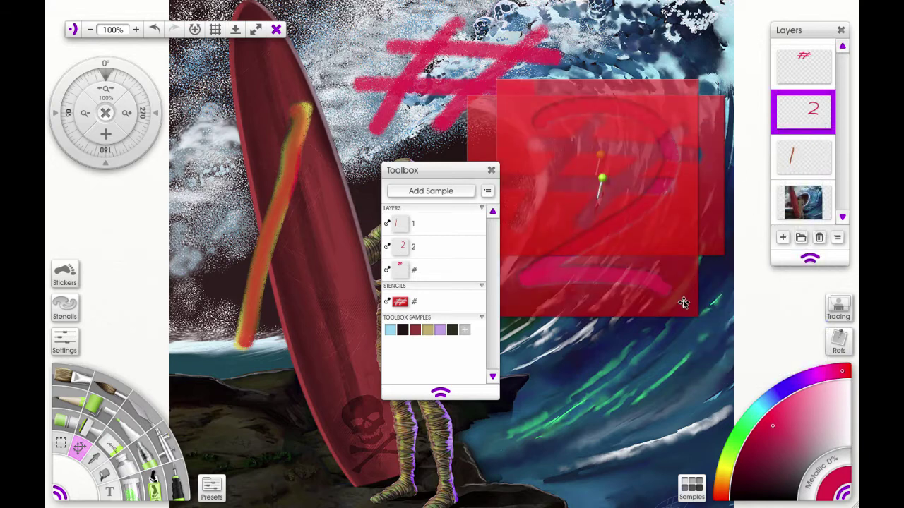
{"action": "right_click", "coordinate": [684, 304]}
{"action": "left_click", "coordinate": [706, 483]}
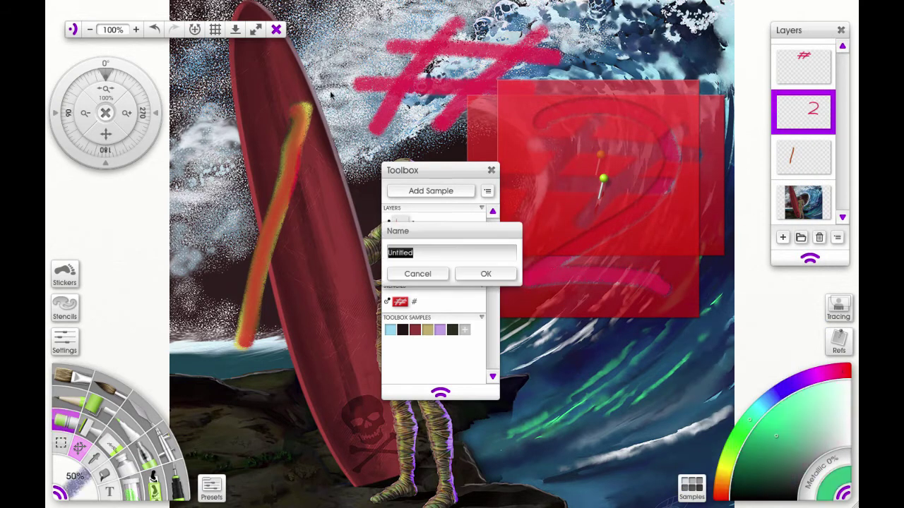
{"action": "type", "text": "2"}
{"action": "left_click", "coordinate": [486, 274]}
- Create a stencil from layer 1 and add it to the toolbox named '1'
{"action": "left_click", "coordinate": [805, 162]}
{"action": "left_click", "coordinate": [829, 173]}
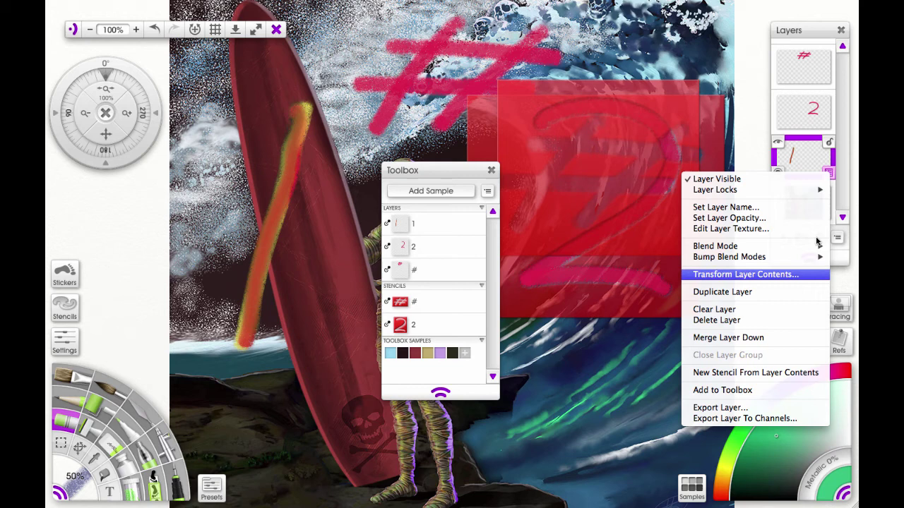
{"action": "left_click", "coordinate": [756, 372]}
{"action": "right_click", "coordinate": [313, 344]}
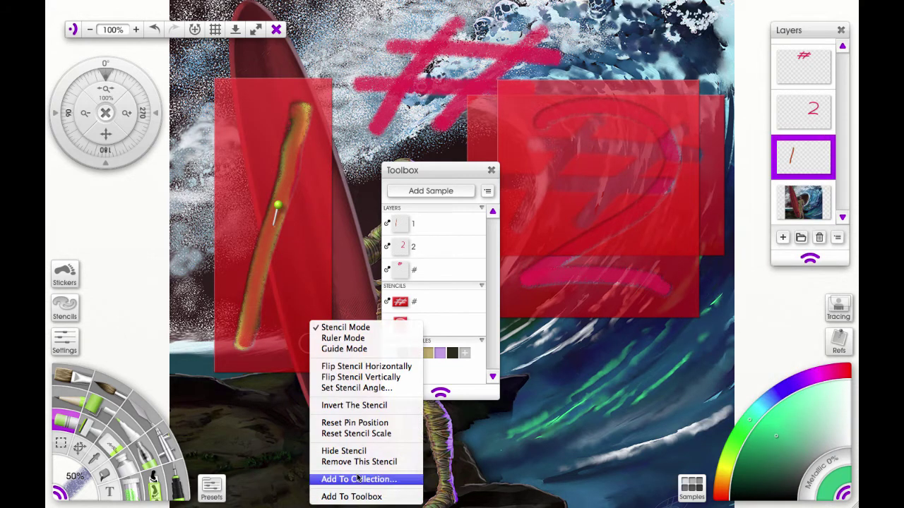
{"action": "left_click", "coordinate": [351, 497]}
{"action": "type", "text": "1"}
{"action": "left_click", "coordinate": [486, 274]}
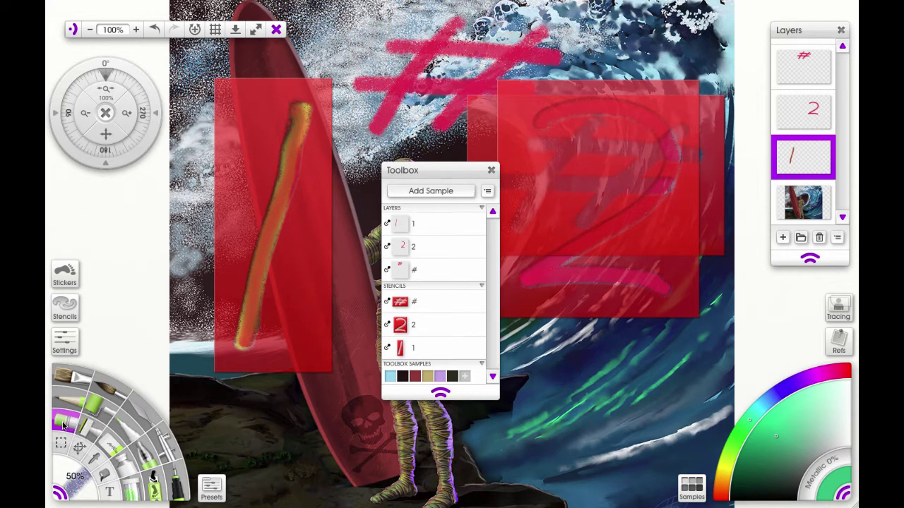
- Add the Hard Wax preset to the toolbox
{"action": "left_click", "coordinate": [209, 487]}
{"action": "right_click", "coordinate": [350, 200]}
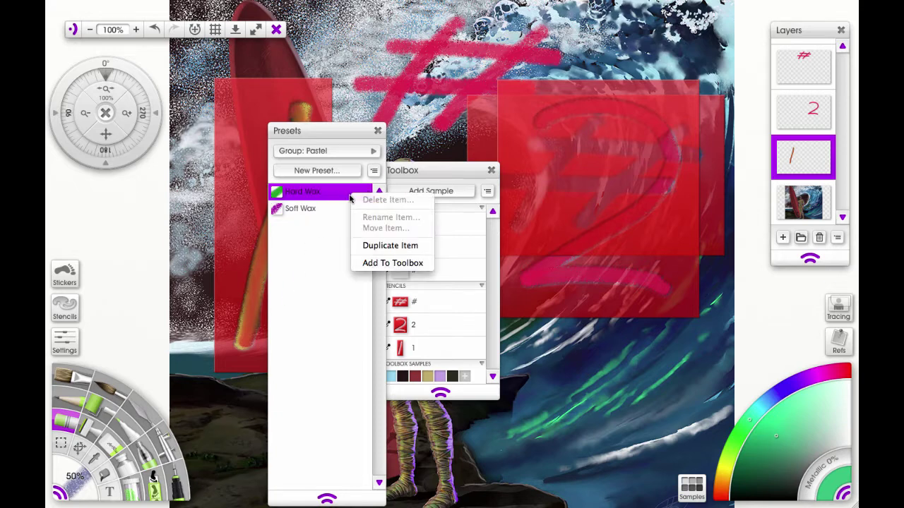
{"action": "left_click", "coordinate": [368, 264]}
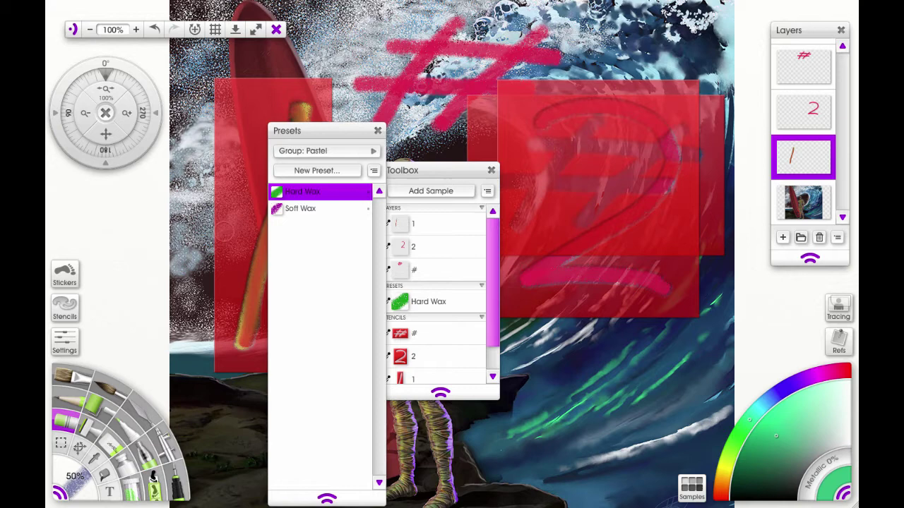
- Add the watercolour Delicate on Dry preset to the toolbox, then select the Normal Round oil brush
{"action": "left_click", "coordinate": [113, 394]}
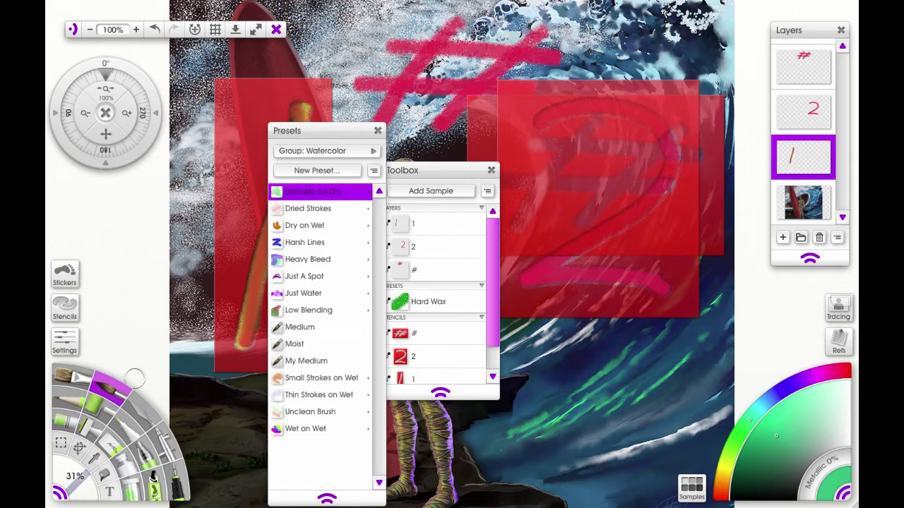
{"action": "right_click", "coordinate": [346, 196]}
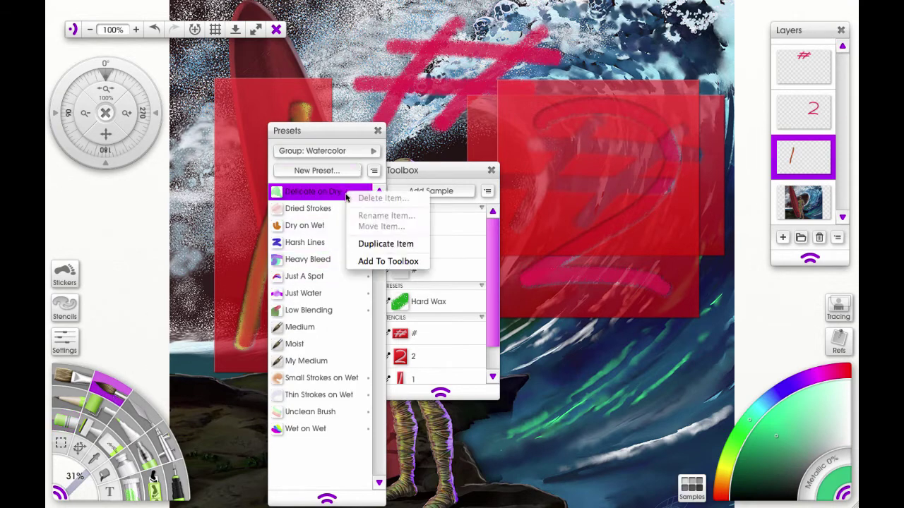
{"action": "left_click", "coordinate": [360, 262]}
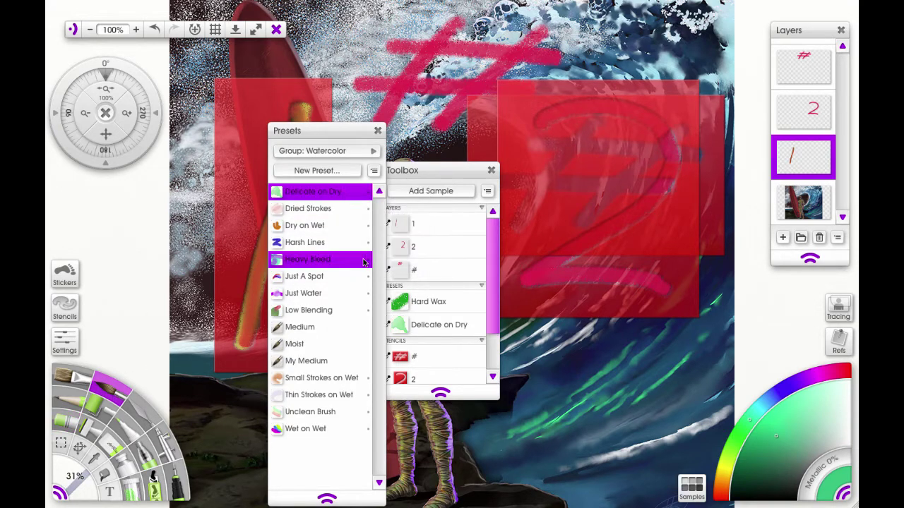
{"action": "left_click", "coordinate": [73, 377]}
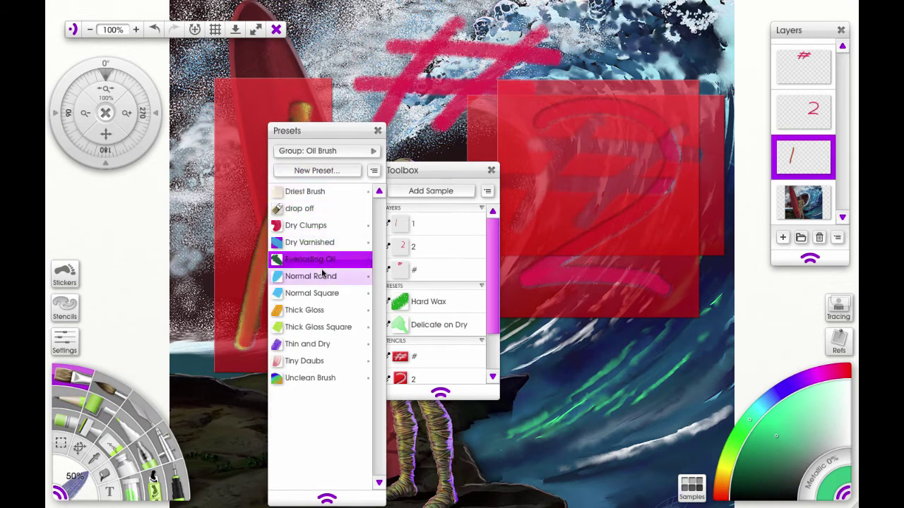
{"action": "left_click", "coordinate": [304, 283]}
- Set the oil brush to pressure 84%, thinners 96% and loading 59%
{"action": "left_click", "coordinate": [65, 342]}
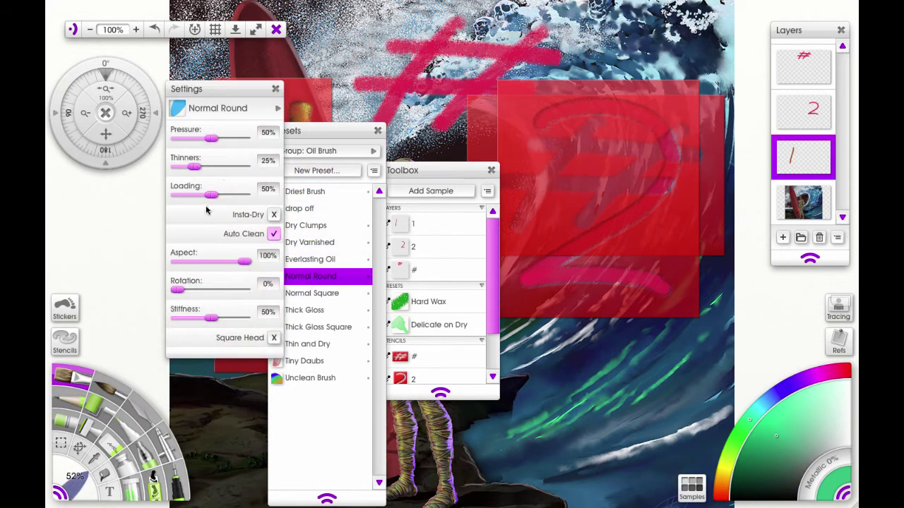
{"action": "left_click_drag", "start_coordinate": [212, 139], "coordinate": [233, 140]}
{"action": "left_click_drag", "start_coordinate": [193, 167], "coordinate": [241, 167]}
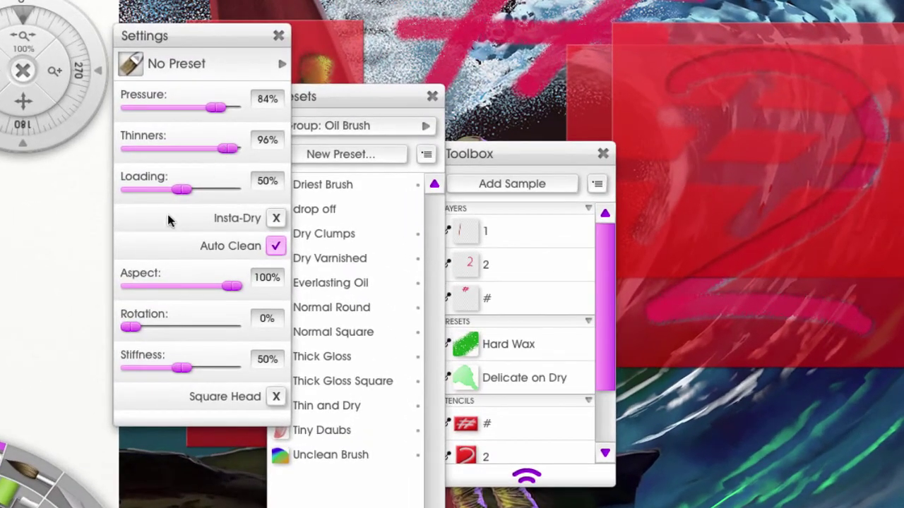
{"action": "left_click_drag", "start_coordinate": [182, 188], "coordinate": [210, 188]}
- Save the brush as a 'Thin Oil Brush' preset added to the toolbox, then close the panels
{"action": "left_click", "coordinate": [282, 64]}
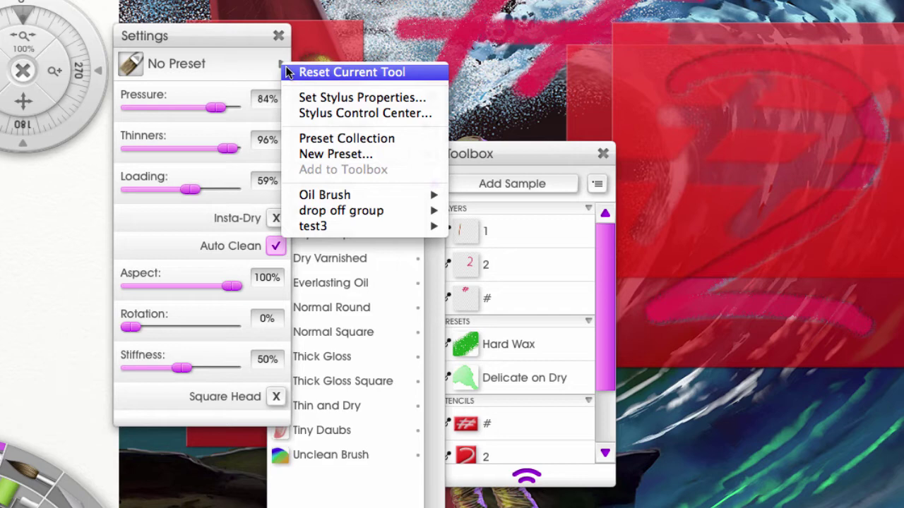
{"action": "left_click", "coordinate": [317, 154]}
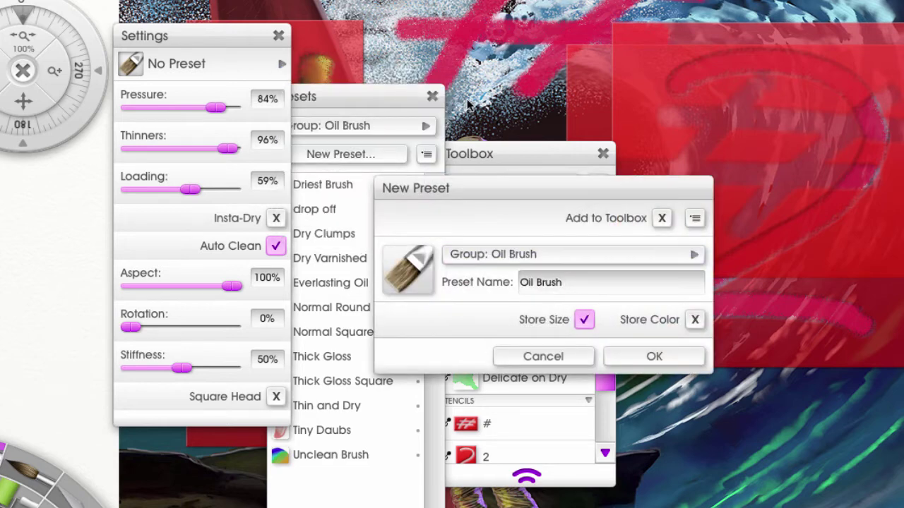
{"action": "type", "text": "Thin"}
{"action": "left_click", "coordinate": [661, 354]}
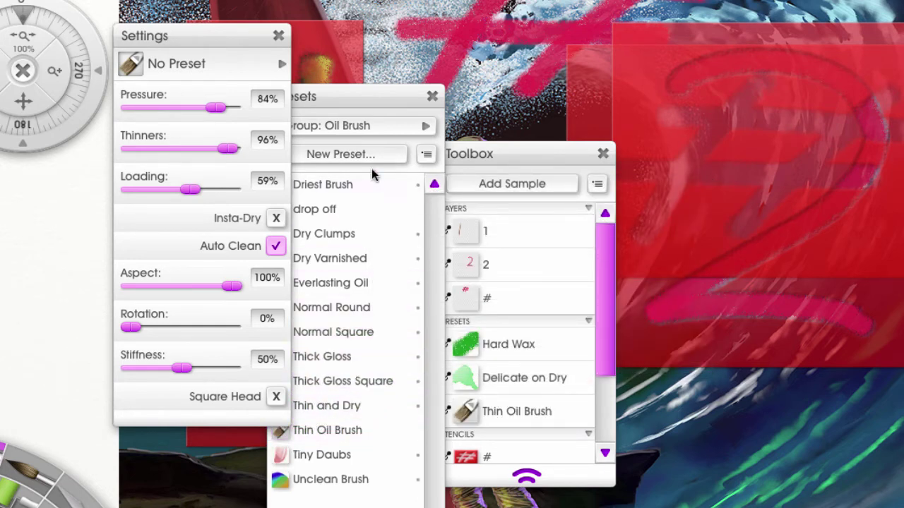
{"action": "left_click", "coordinate": [432, 96]}
{"action": "left_click", "coordinate": [279, 35]}
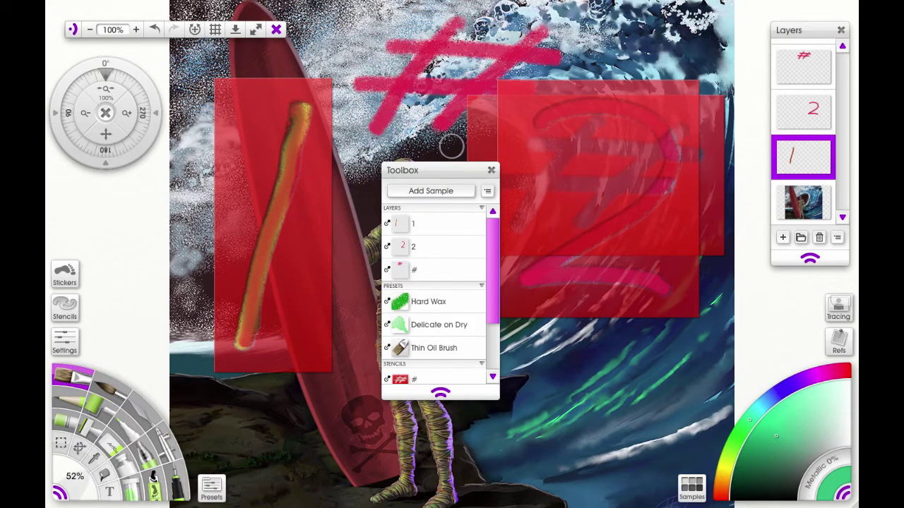
- Press Tab to hide the interface, leaving the Toolbox docked across the top
{"action": "key", "text": "Tab"}
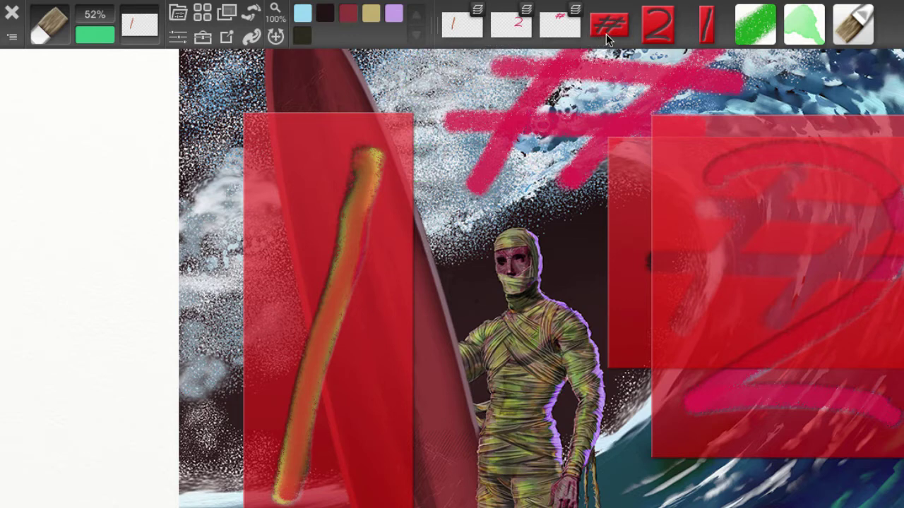
- Move the 1 and 2 stencils beside their layers and reorder the presets so Hard Wax is last
{"action": "left_click_drag", "start_coordinate": [708, 36], "coordinate": [496, 36]}
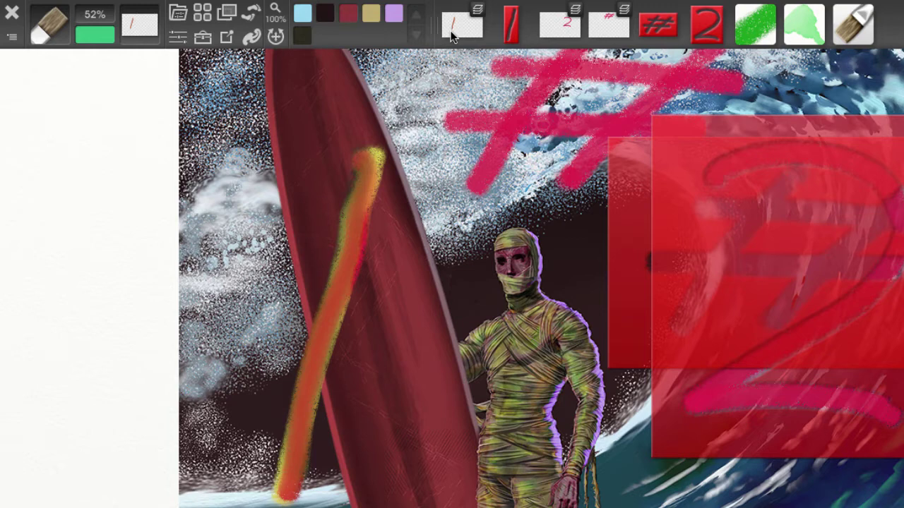
{"action": "left_click", "coordinate": [705, 27]}
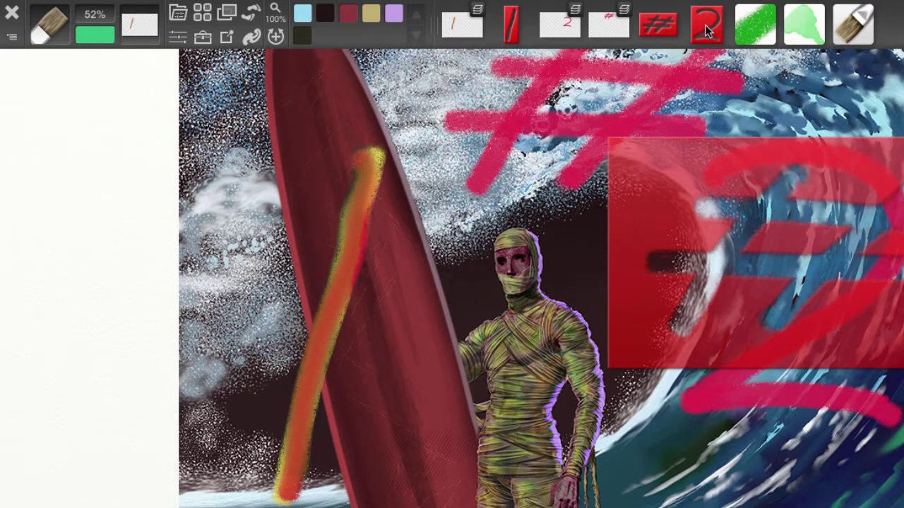
{"action": "left_click_drag", "start_coordinate": [705, 24], "coordinate": [593, 28]}
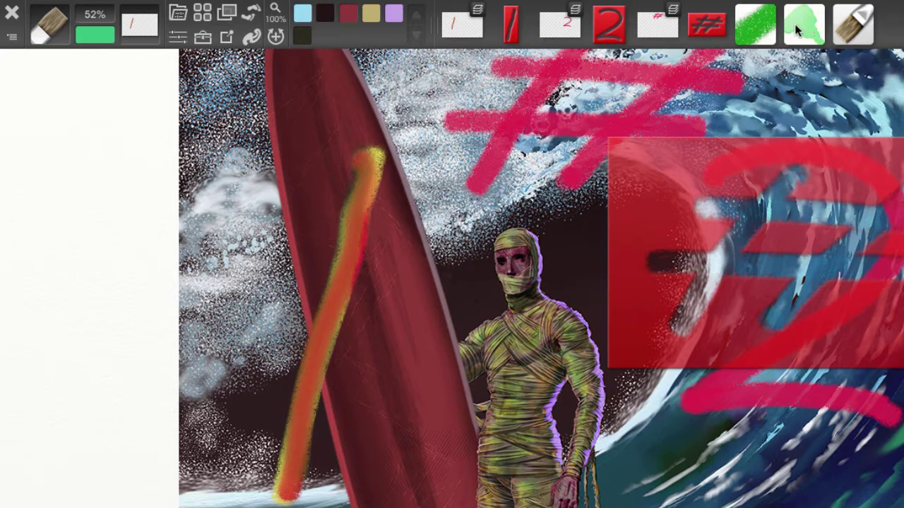
{"action": "mouse_move", "coordinate": [796, 30]}
{"action": "left_mouse_down"}
{"action": "mouse_move", "coordinate": [883, 28]}
{"action": "mouse_move", "coordinate": [853, 28]}
{"action": "left_mouse_up"}
{"action": "left_click_drag", "start_coordinate": [756, 26], "coordinate": [891, 30]}
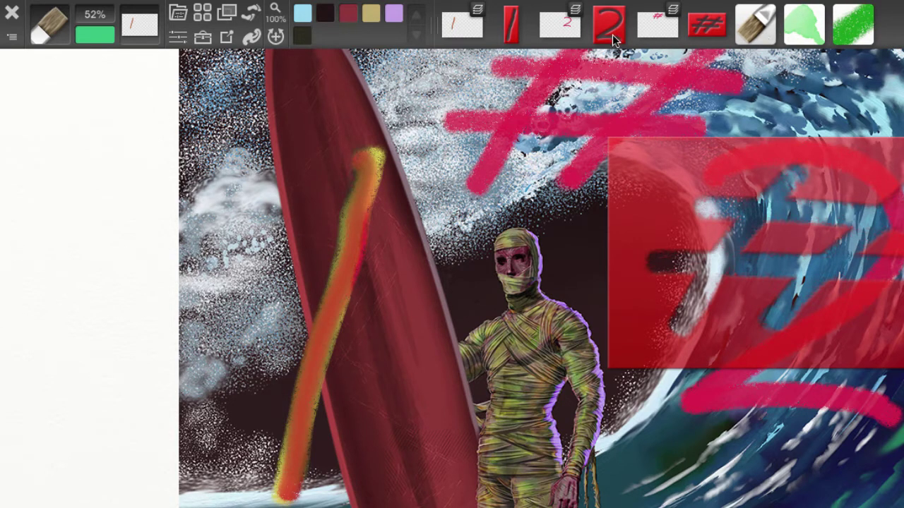
- Hide the 1, 2 and # layers from their toolbox samples, then open the layer list
{"action": "right_click", "coordinate": [463, 27]}
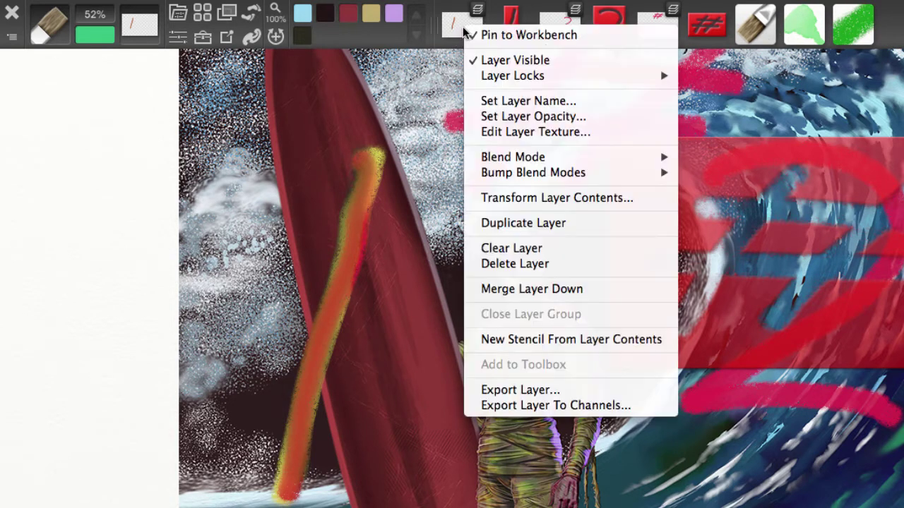
{"action": "left_click", "coordinate": [489, 62]}
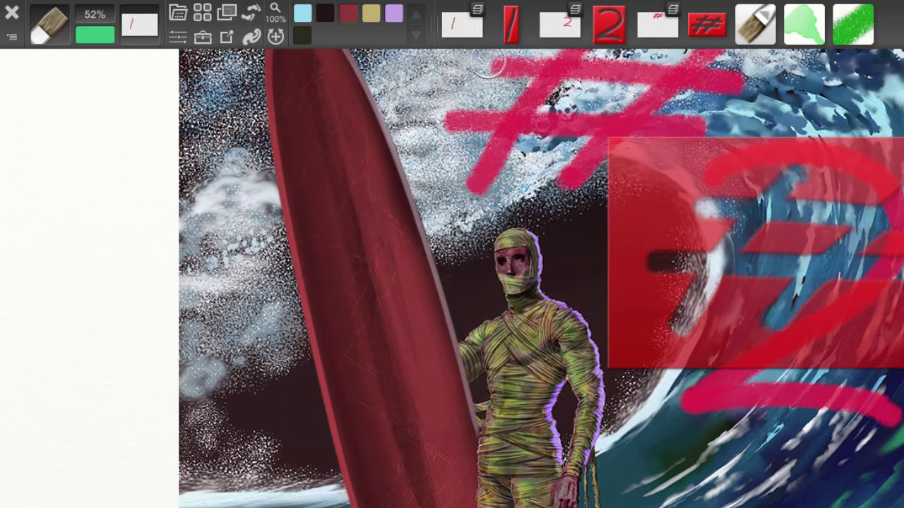
{"action": "right_click", "coordinate": [562, 26]}
{"action": "left_click", "coordinate": [580, 59]}
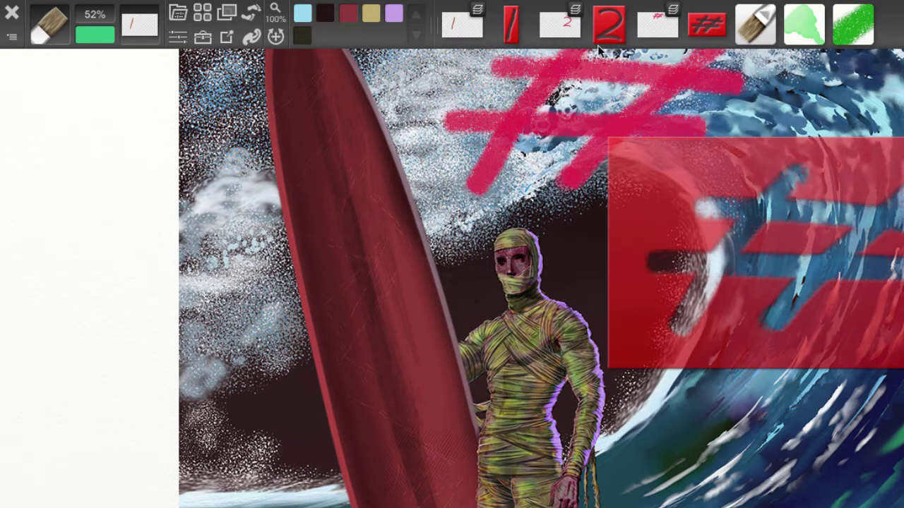
{"action": "right_click", "coordinate": [653, 27]}
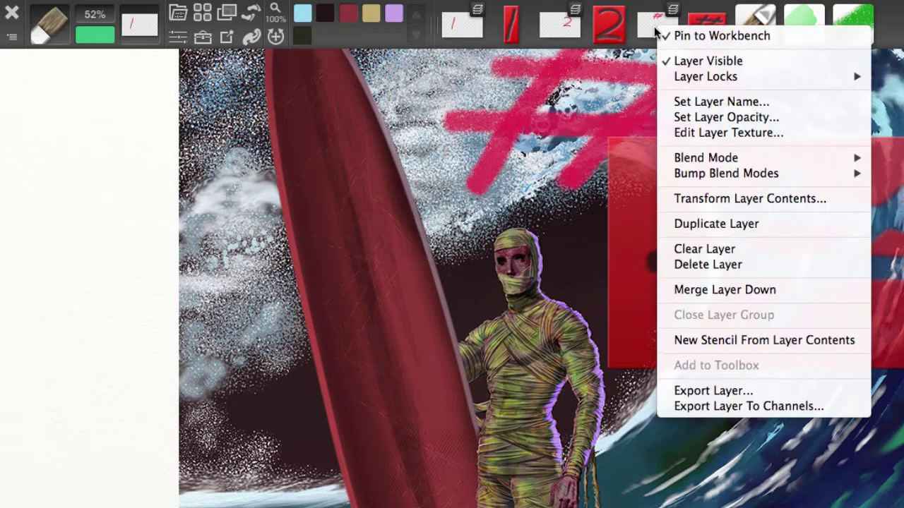
{"action": "left_click", "coordinate": [672, 62]}
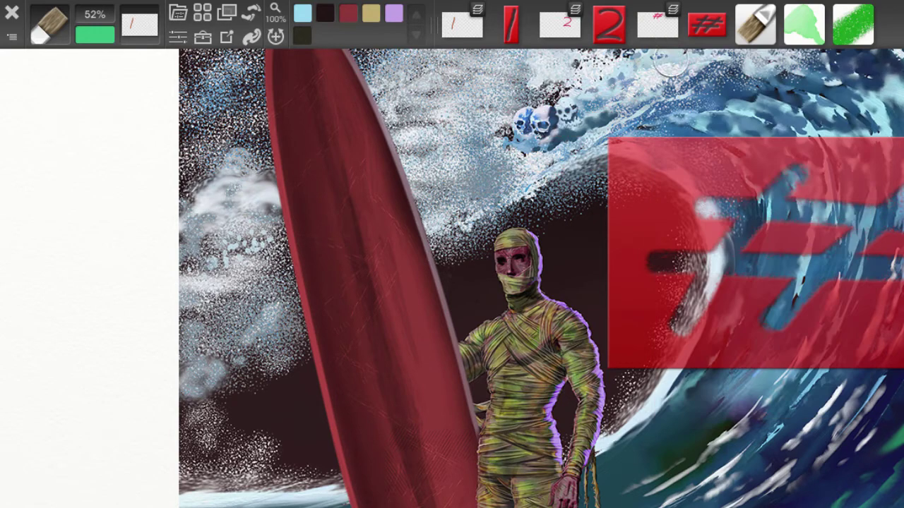
{"action": "left_click", "coordinate": [140, 29]}
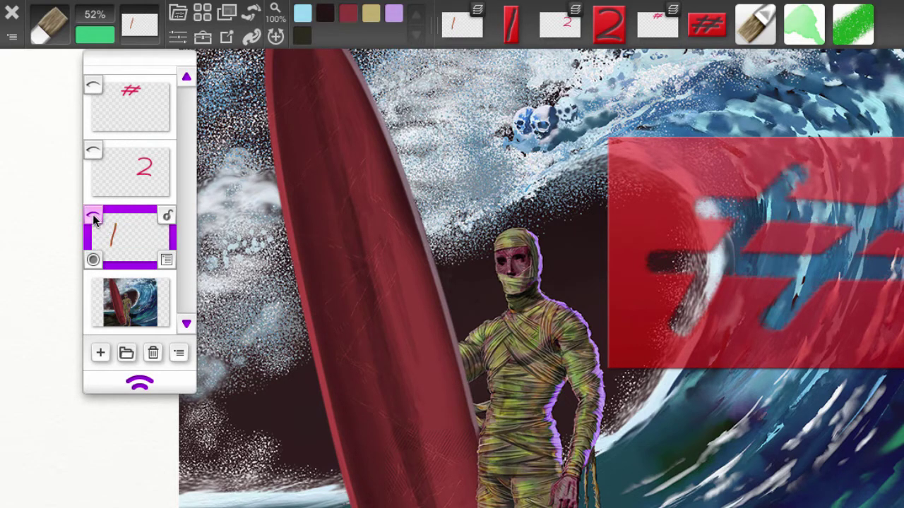
- Make layer 2 visible again and dab green paint on the lower wave
{"action": "left_click", "coordinate": [109, 164]}
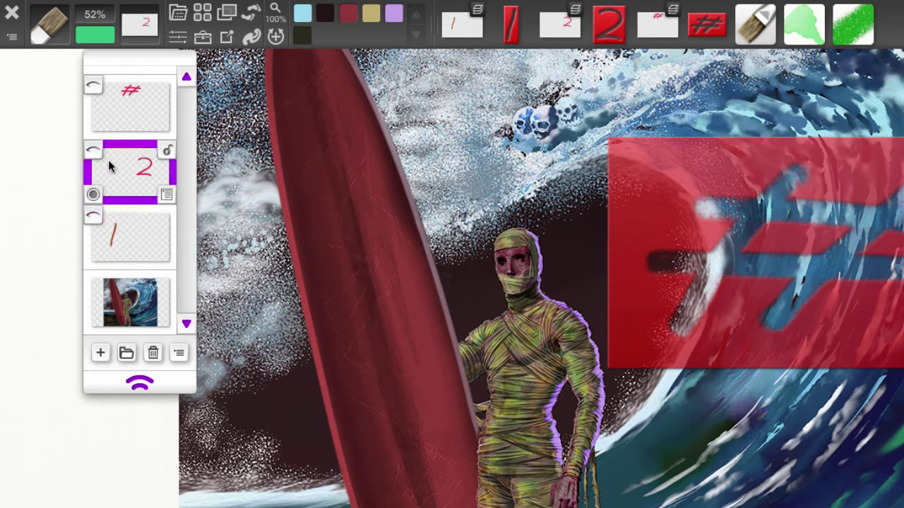
{"action": "left_click", "coordinate": [94, 151]}
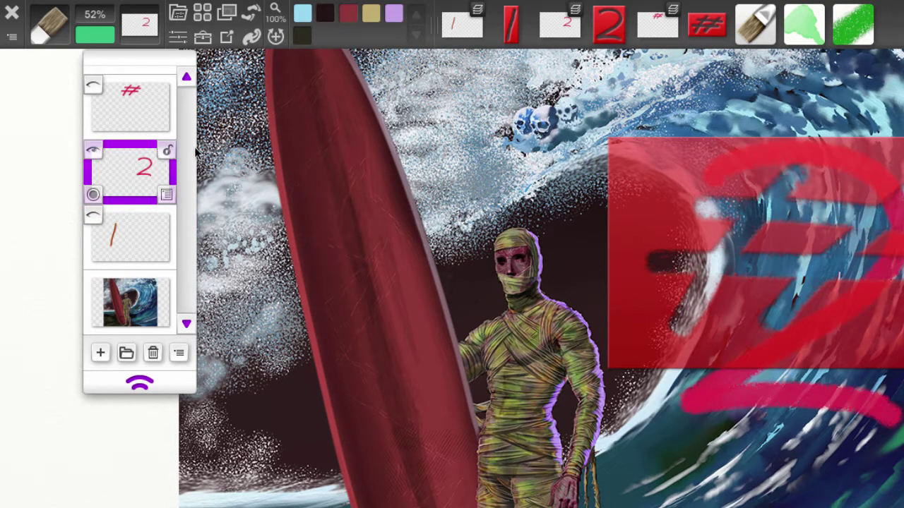
{"action": "left_click", "coordinate": [674, 474]}
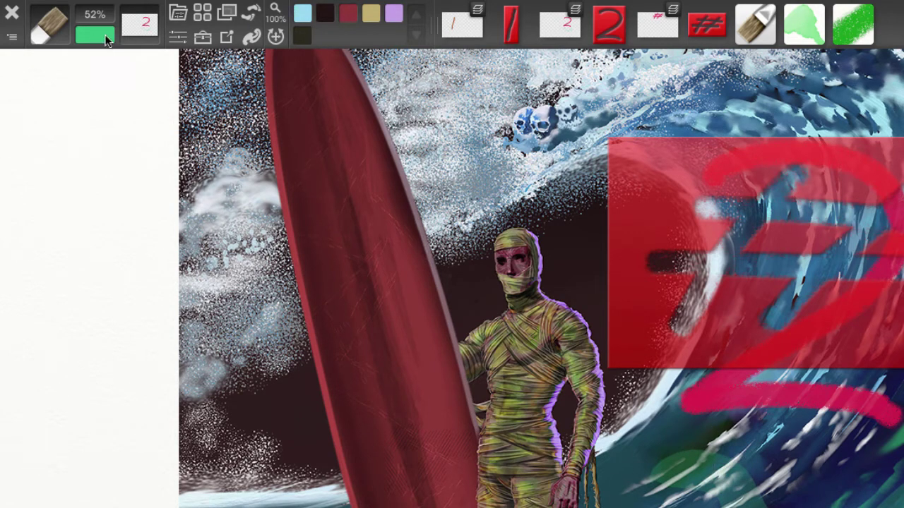
- Select the # layer and turn Layer Visible back on from its sample's options
{"action": "left_click", "coordinate": [94, 35]}
{"action": "left_click", "coordinate": [141, 26]}
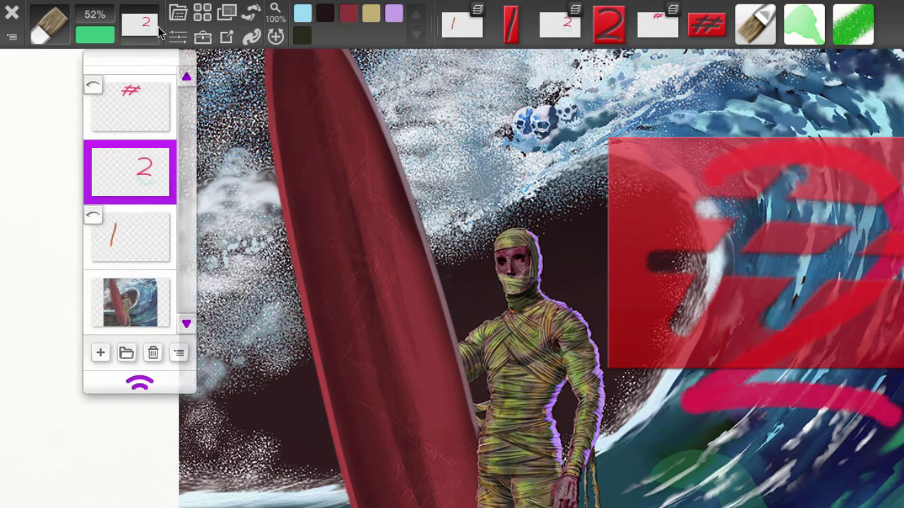
{"action": "left_click", "coordinate": [128, 110]}
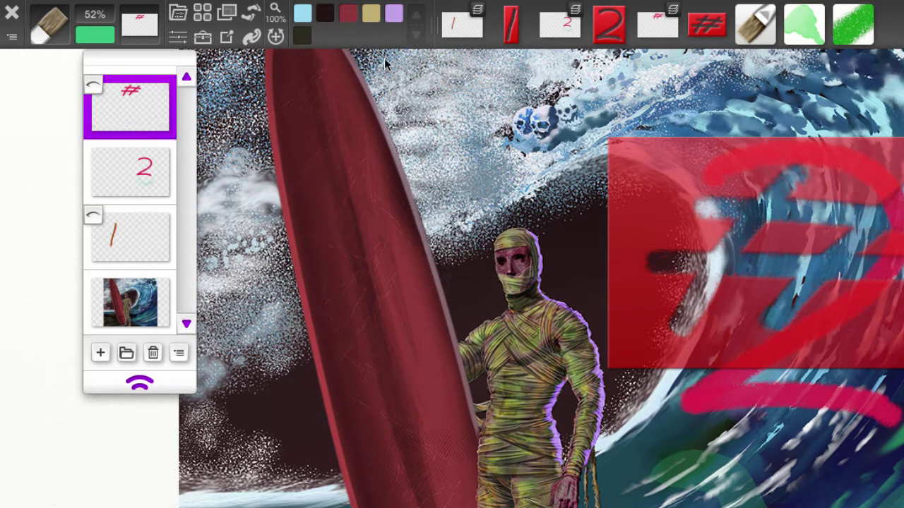
{"action": "left_click", "coordinate": [525, 26]}
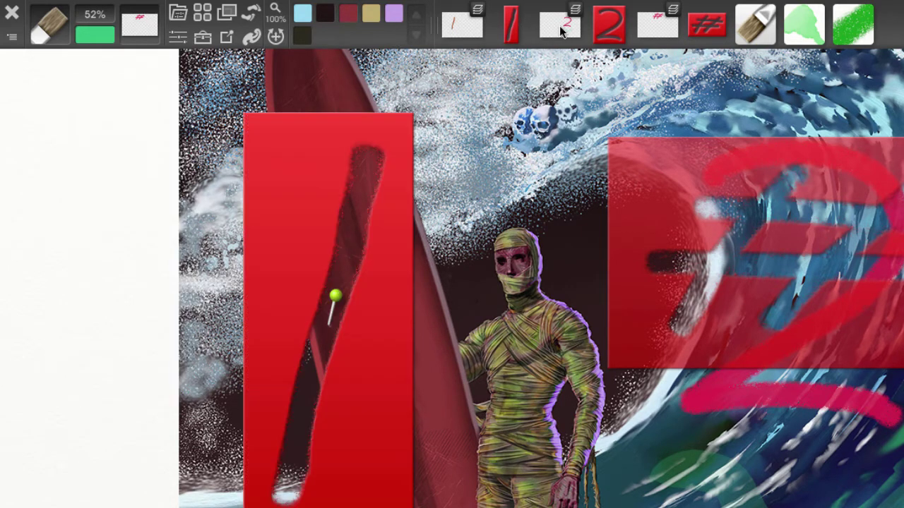
{"action": "right_click", "coordinate": [659, 32]}
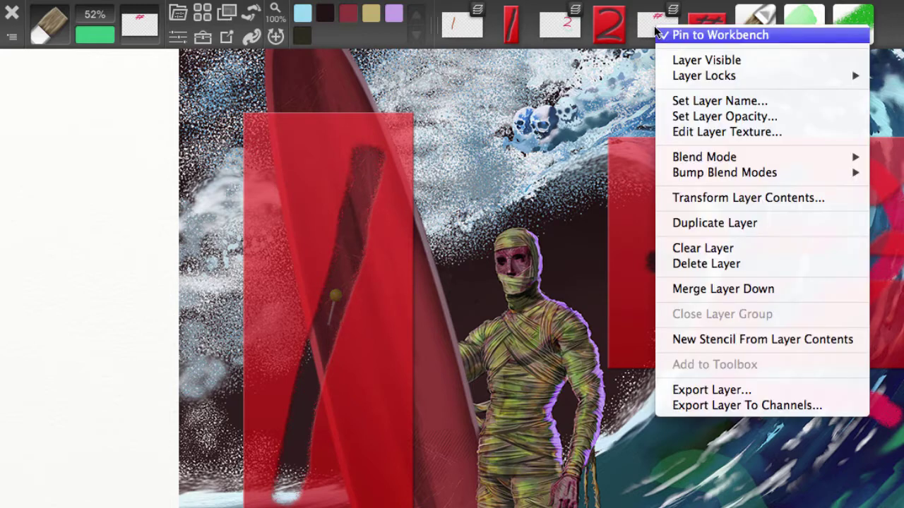
{"action": "left_click", "coordinate": [674, 65]}
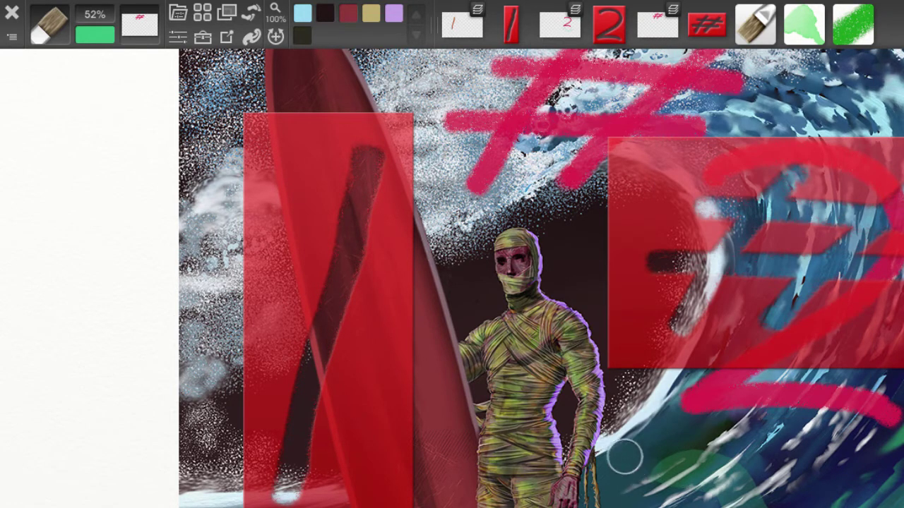
- Set the paint colour to pink (Hue 96%, RGB 243, 119, 147)
{"action": "left_click", "coordinate": [110, 41]}
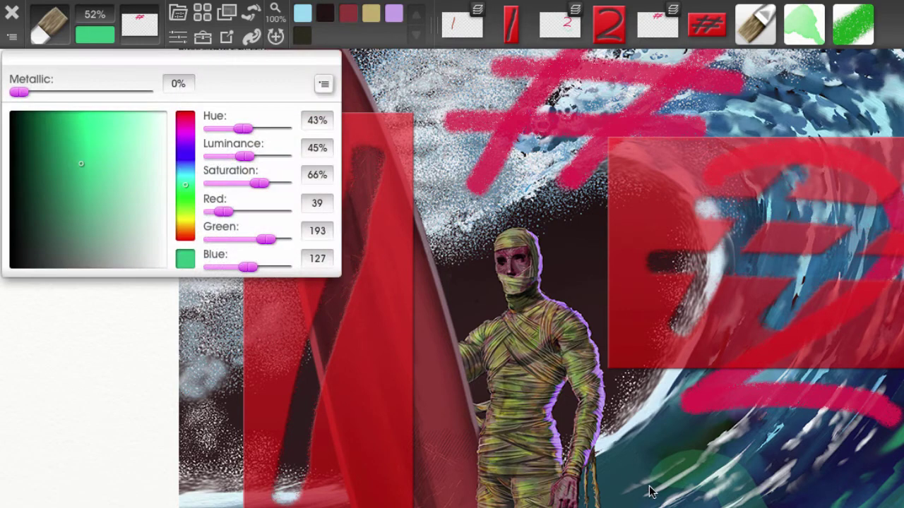
{"action": "left_click", "coordinate": [185, 116]}
{"action": "left_click", "coordinate": [121, 136]}
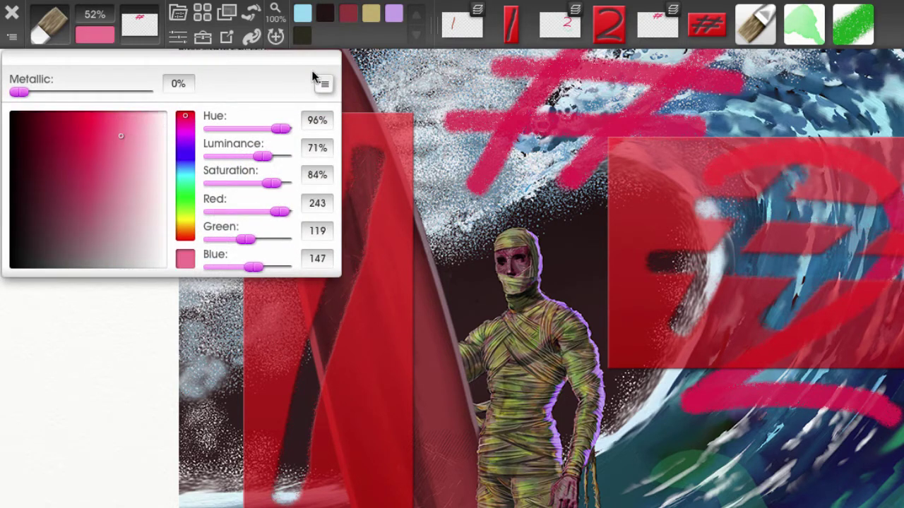
{"action": "left_click", "coordinate": [323, 84]}
{"action": "left_click", "coordinate": [579, 364]}
{"action": "left_click", "coordinate": [579, 364]}
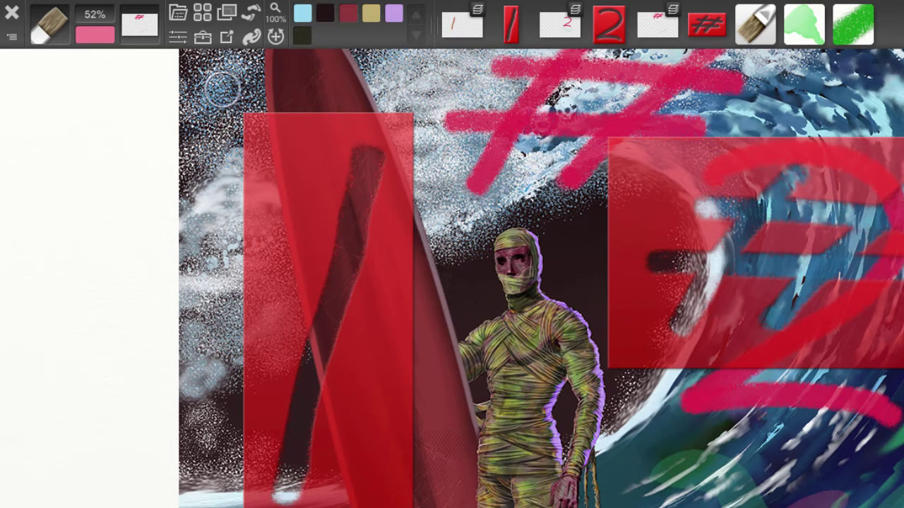
- Save the current Toolbox as the file resouce.artbx inside the resources folder
{"action": "key", "text": "Tab"}
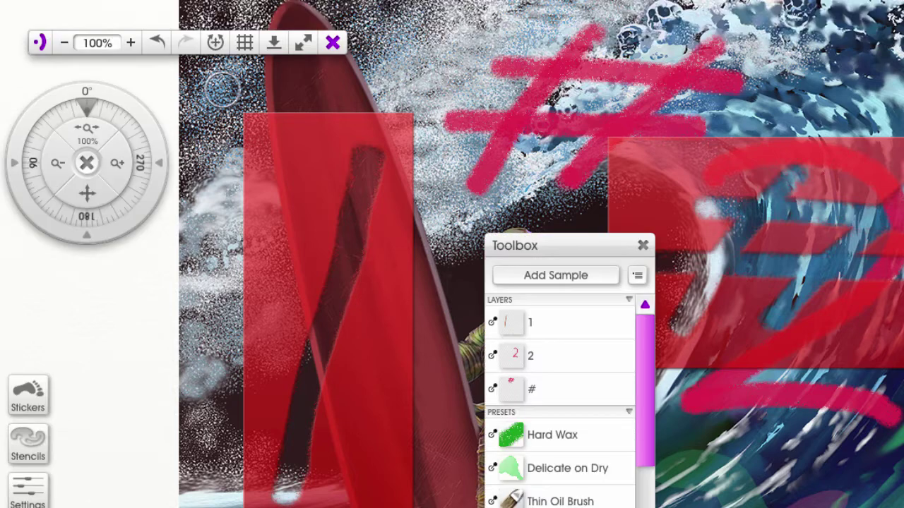
{"action": "left_click", "coordinate": [637, 277]}
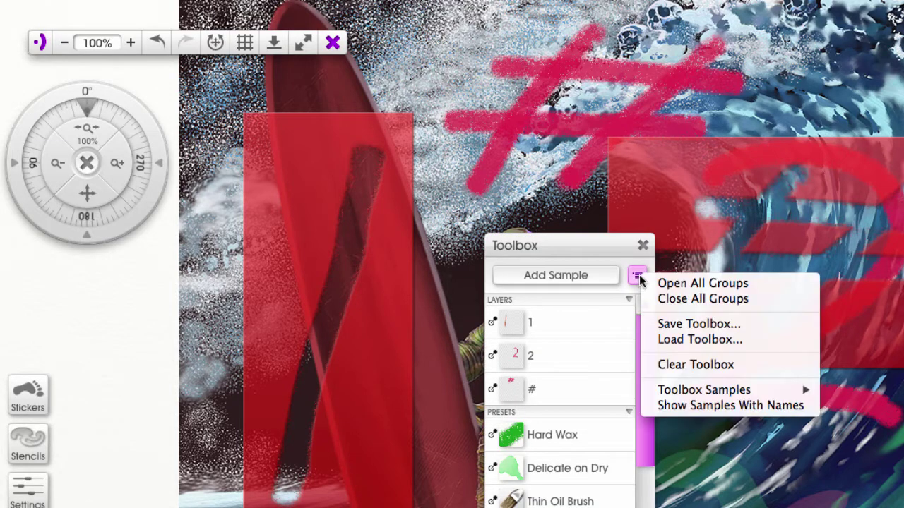
{"action": "left_click", "coordinate": [676, 323]}
{"action": "type", "text": "res"}
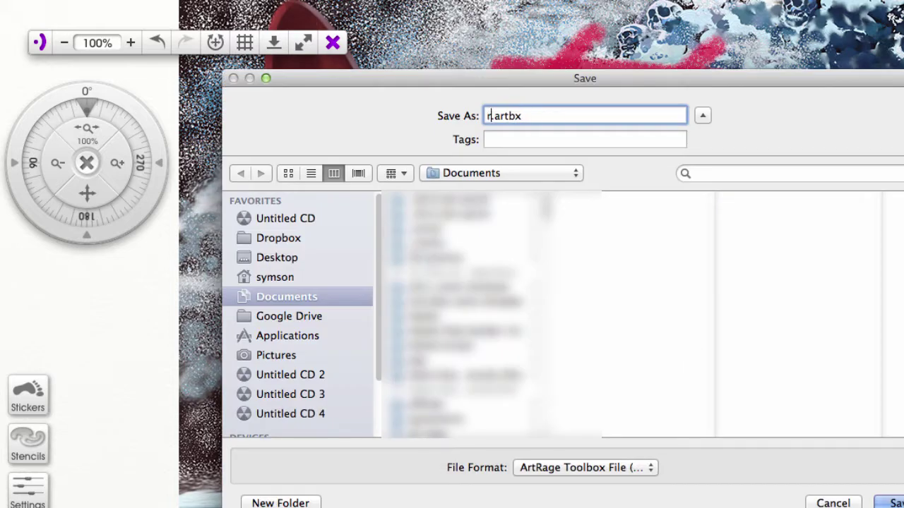
{"action": "type", "text": "ouce"}
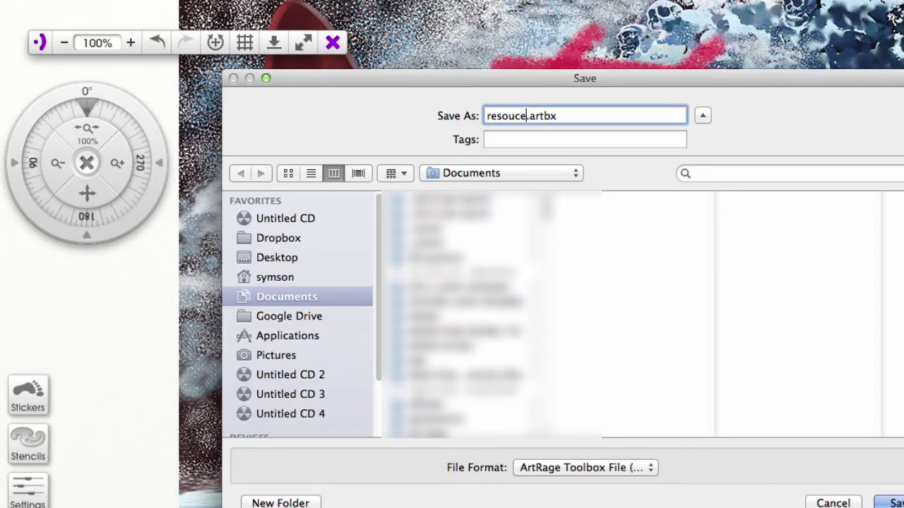
{"action": "left_click", "coordinate": [576, 174]}
{"action": "left_click", "coordinate": [535, 322]}
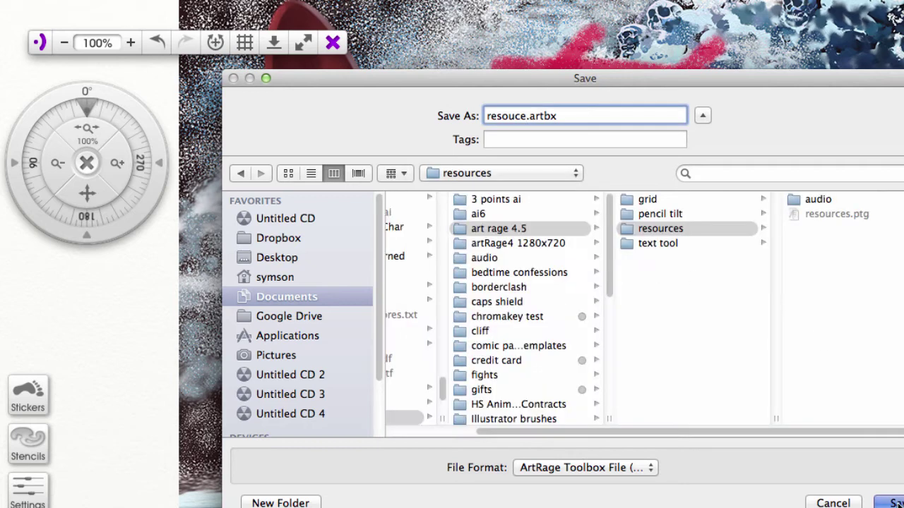
{"action": "key", "text": "Return"}
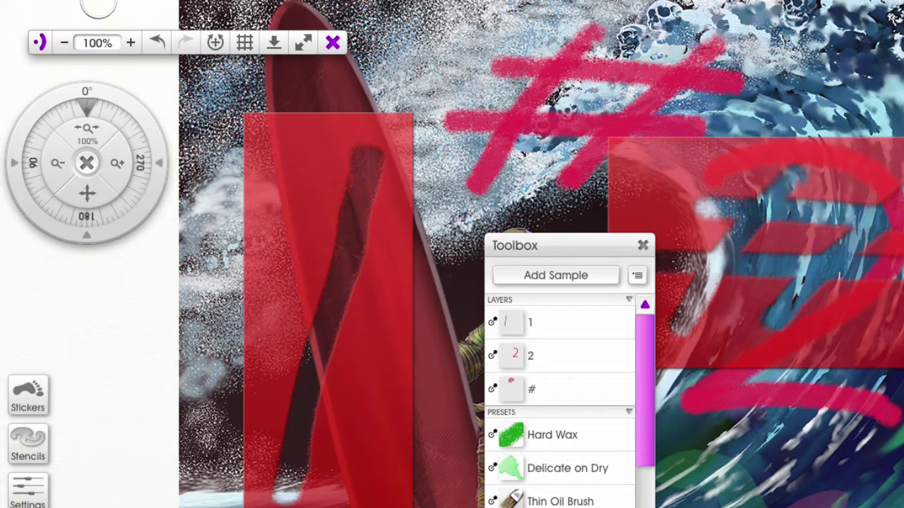
- Create a new blank painting without saving the current one
{"action": "left_click", "coordinate": [123, 9]}
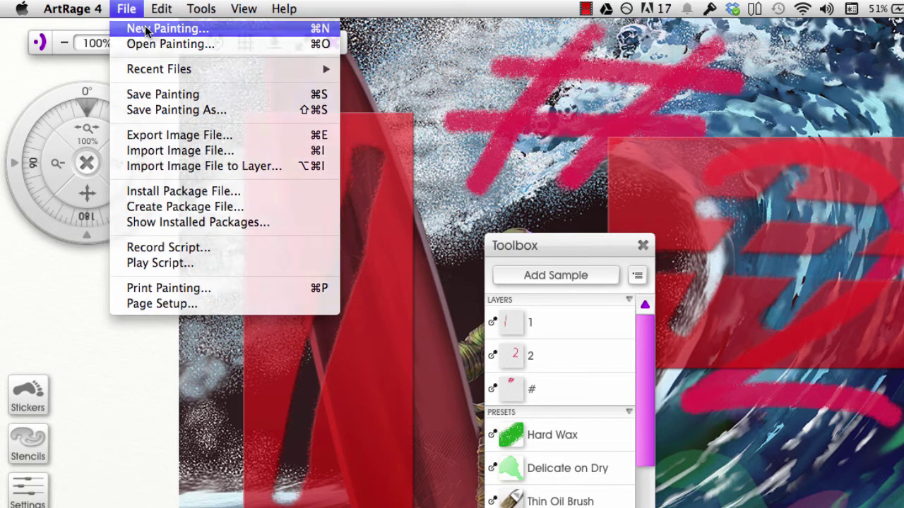
{"action": "left_click", "coordinate": [163, 26]}
{"action": "left_click", "coordinate": [682, 413]}
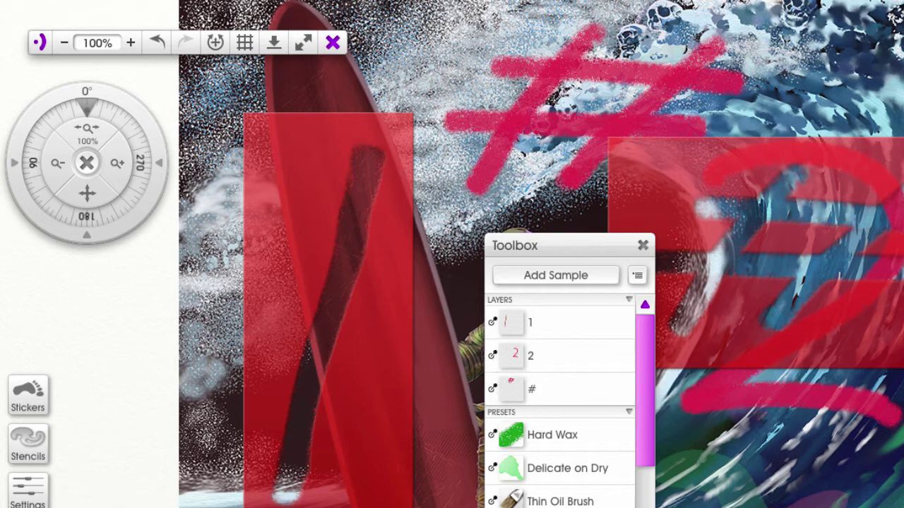
{"action": "left_click", "coordinate": [691, 504]}
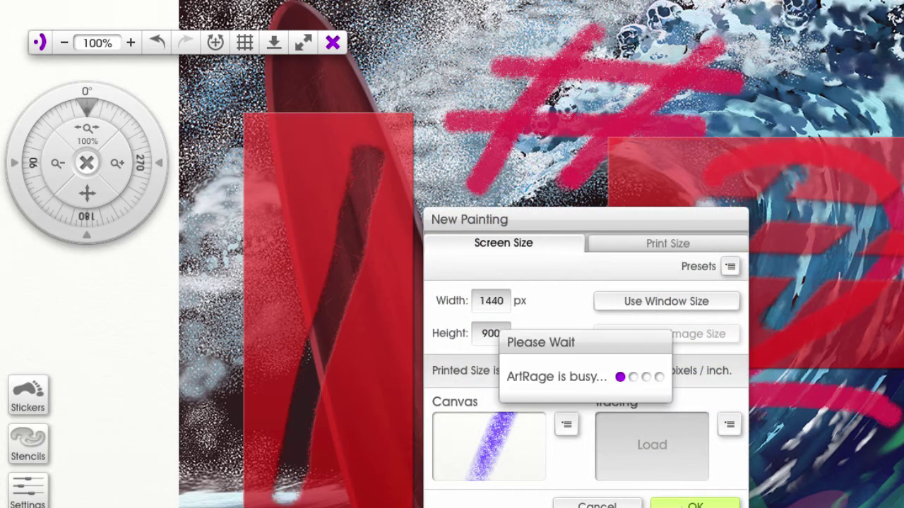
- Load the saved toolbox file resouce.artbx into the Toolbox
{"action": "left_click", "coordinate": [637, 275]}
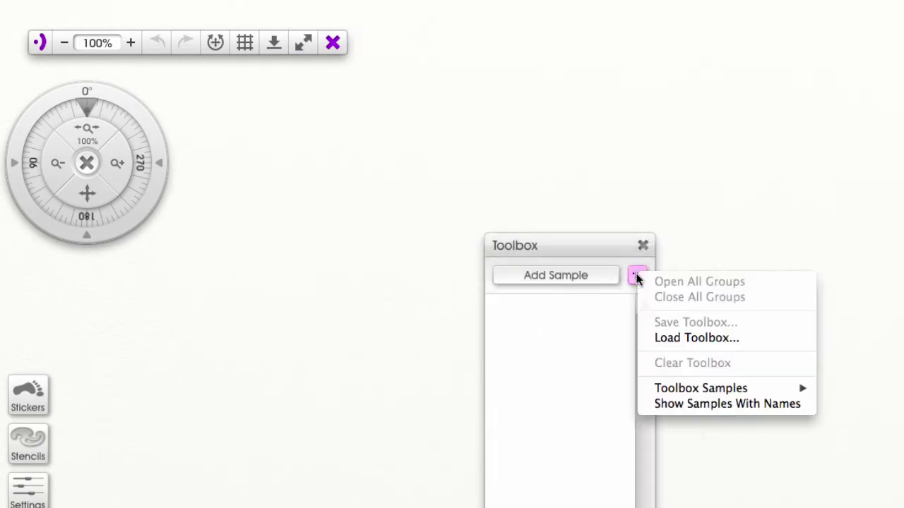
{"action": "left_click", "coordinate": [671, 340]}
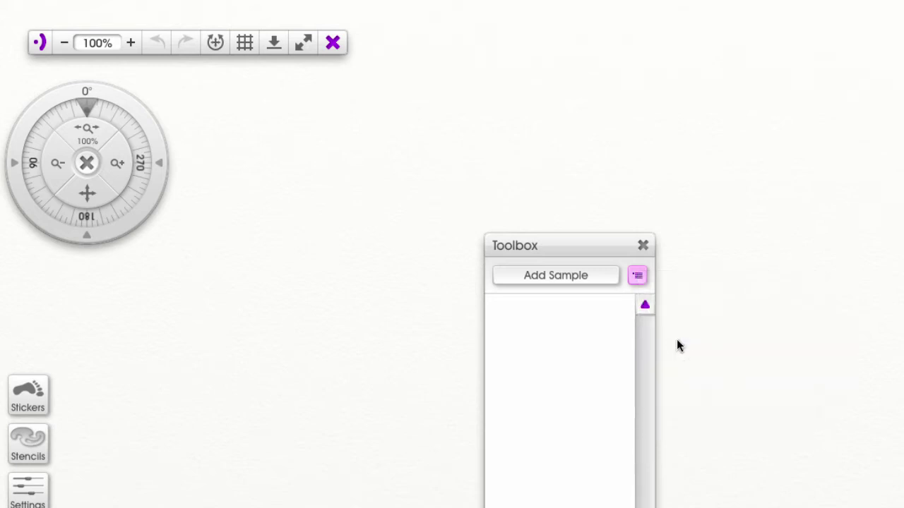
{"action": "left_click", "coordinate": [717, 159]}
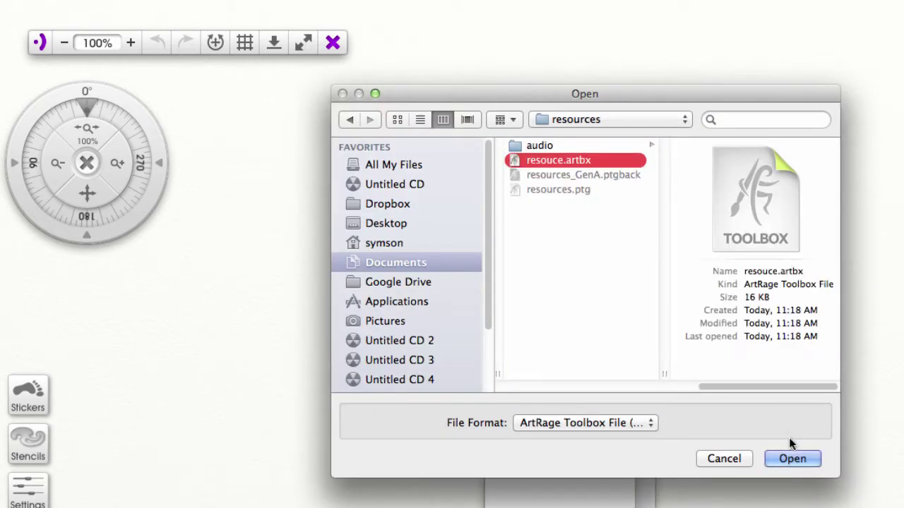
{"action": "left_click", "coordinate": [789, 459]}
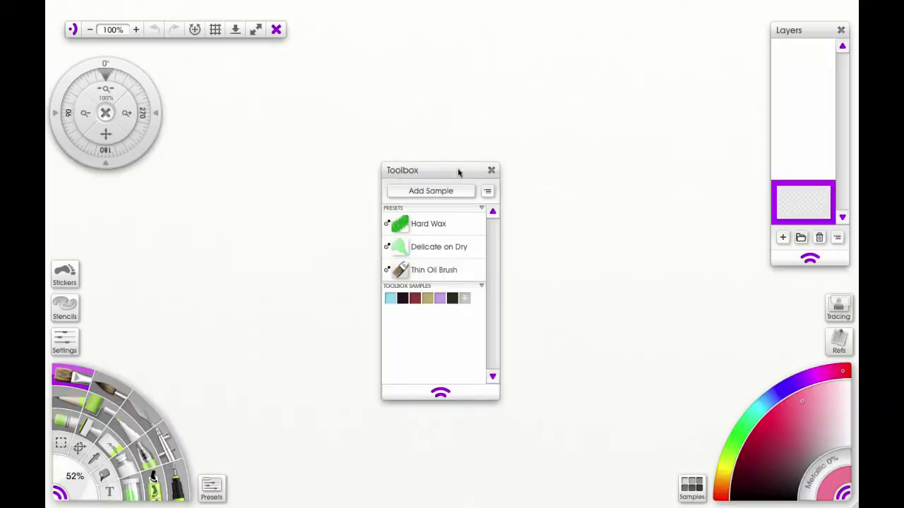
- Shift the toolbox panel left, close it, and move the presets panel toward the centre
{"action": "left_click_drag", "start_coordinate": [601, 245], "coordinate": [564, 249]}
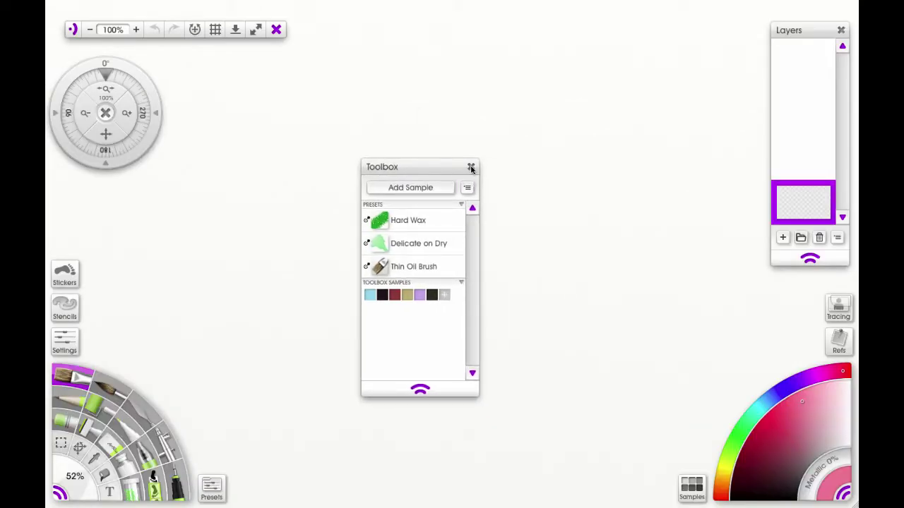
{"action": "left_click", "coordinate": [470, 168]}
{"action": "left_click_drag", "start_coordinate": [335, 132], "coordinate": [426, 104]}
- Reopen the recent painting resources.ptg without saving the current painting
{"action": "left_click", "coordinate": [132, 5]}
{"action": "mouse_move", "coordinate": [216, 48]}
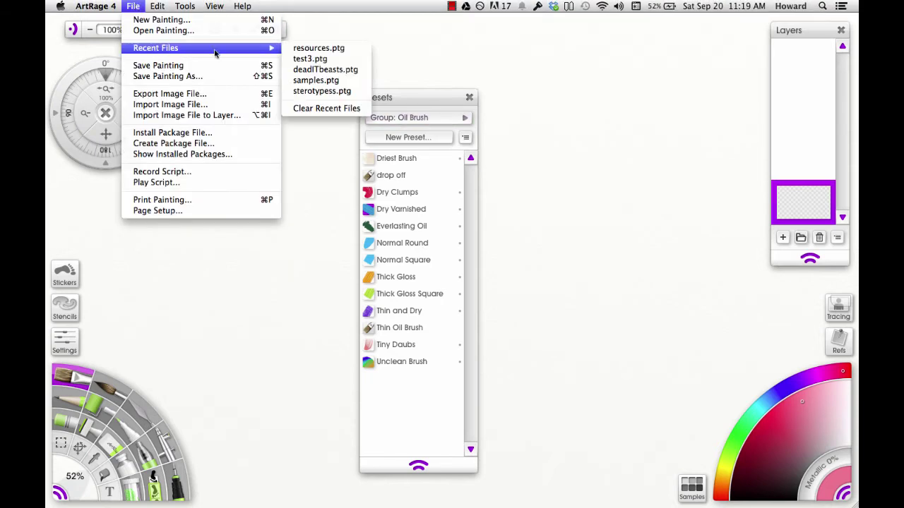
{"action": "left_click", "coordinate": [305, 49]}
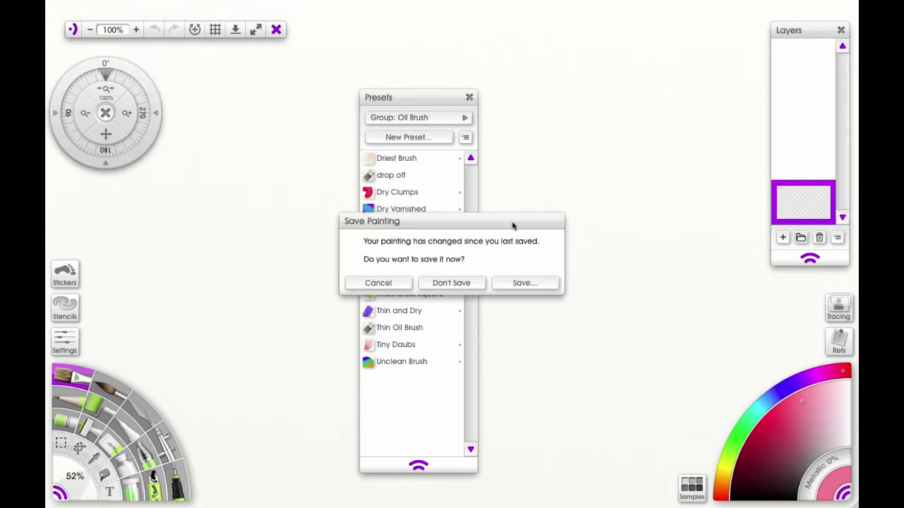
{"action": "left_click", "coordinate": [463, 283]}
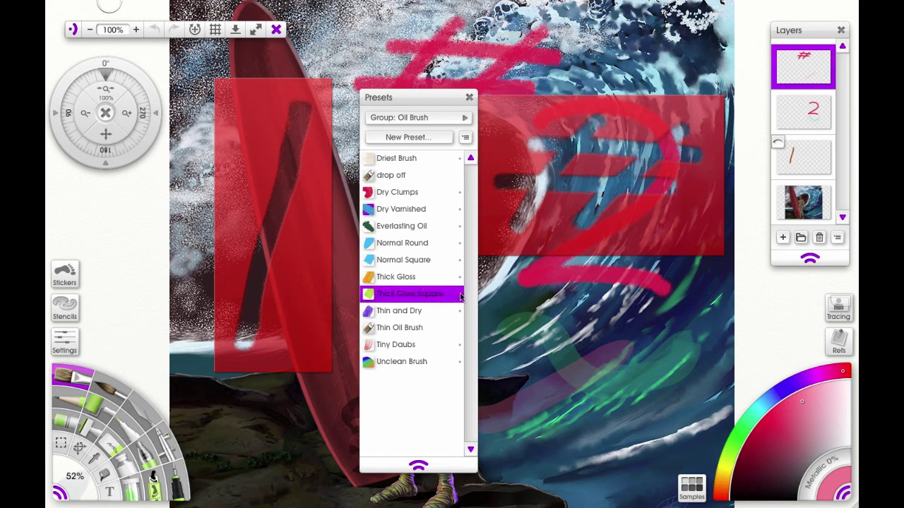
- Add an empty preset group named 'resouces', then switch back to the Oil Brush group
{"action": "left_click", "coordinate": [465, 138]}
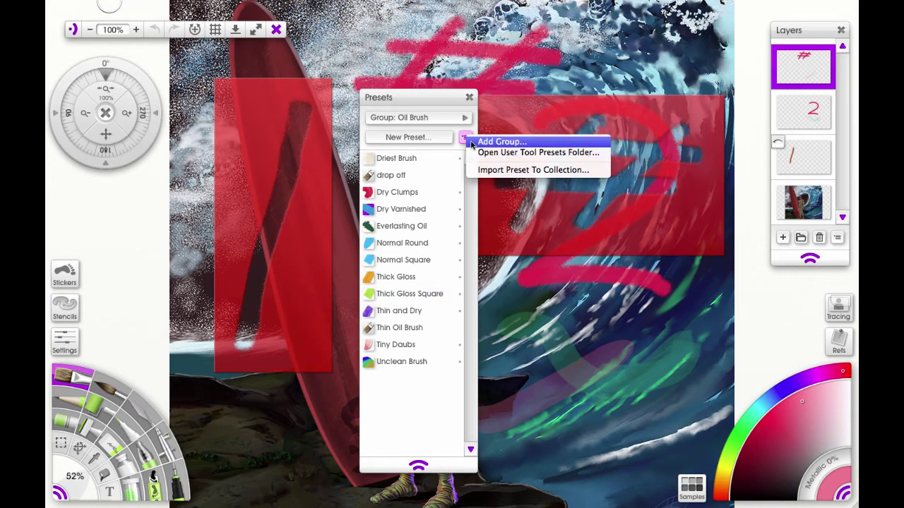
{"action": "left_click", "coordinate": [486, 144]}
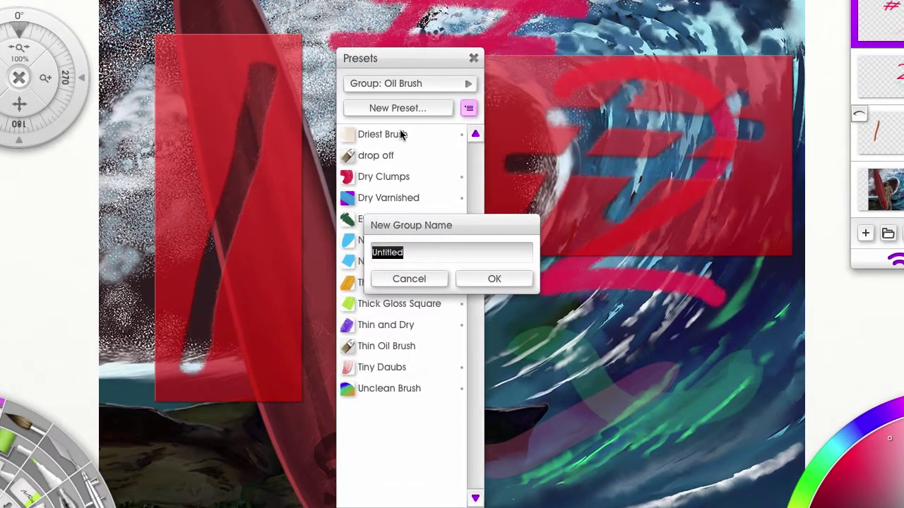
{"action": "type", "text": "resouce"}
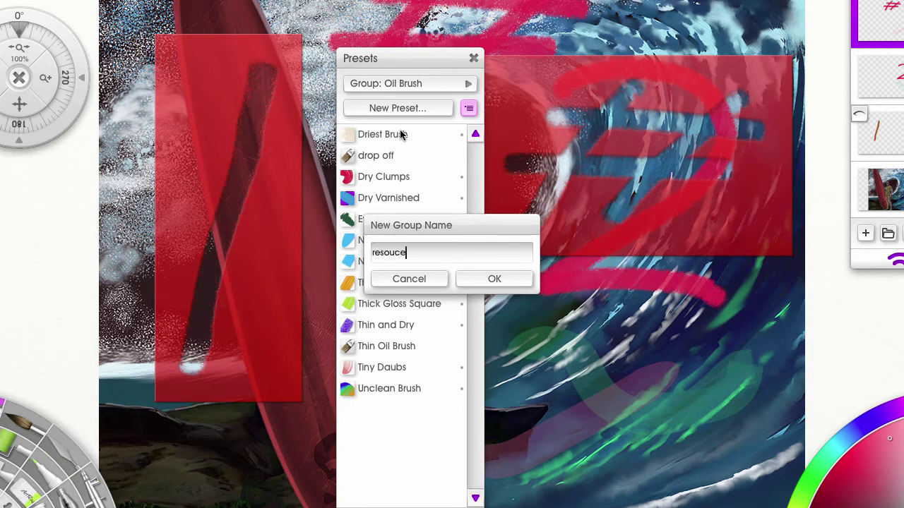
{"action": "type", "text": "s"}
{"action": "left_click", "coordinate": [474, 277]}
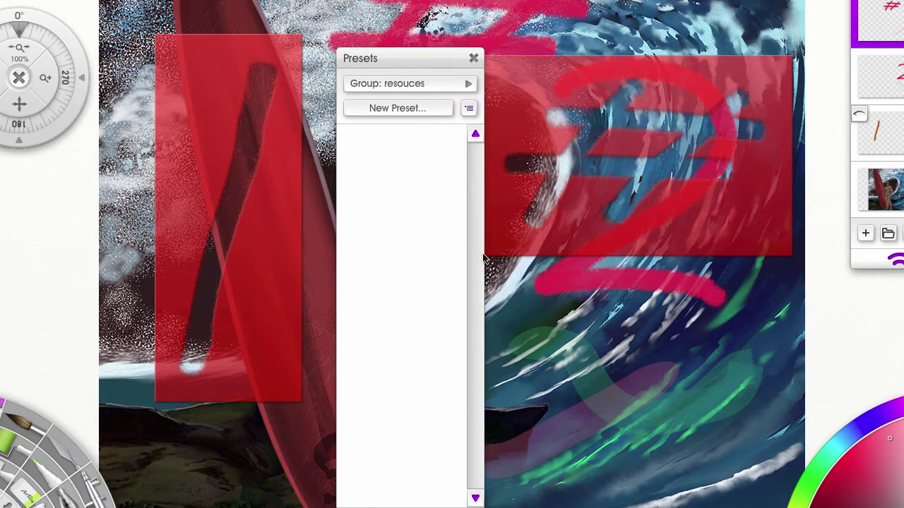
{"action": "left_click", "coordinate": [468, 83]}
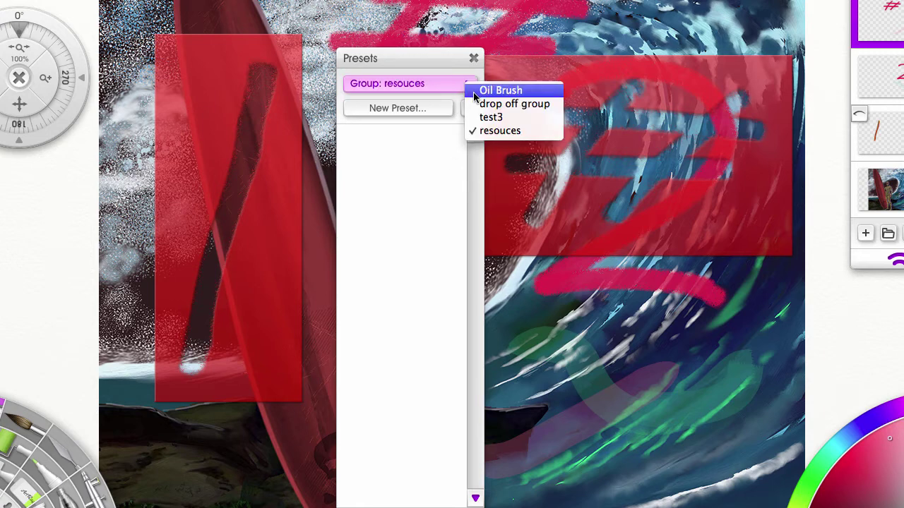
{"action": "left_click", "coordinate": [480, 90]}
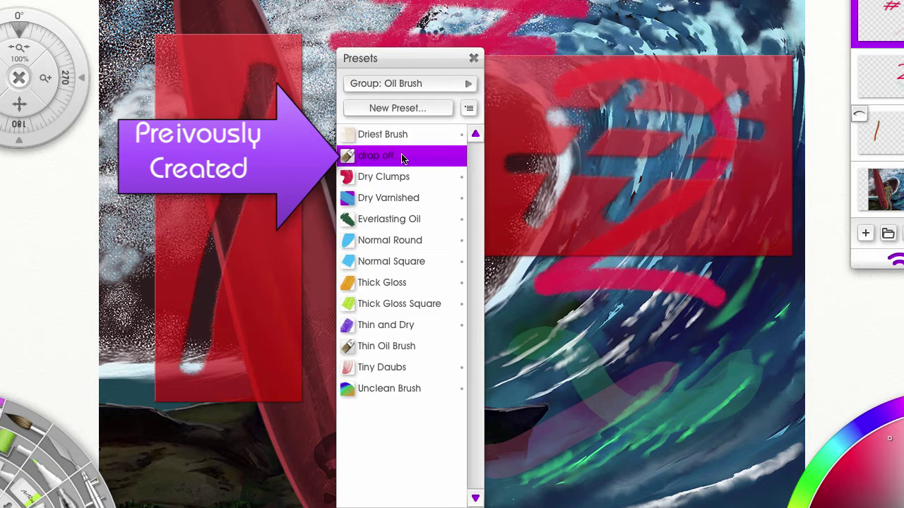
- Move the drop off preset into the resouces group, then return to Oil Brush presets
{"action": "right_click", "coordinate": [404, 162]}
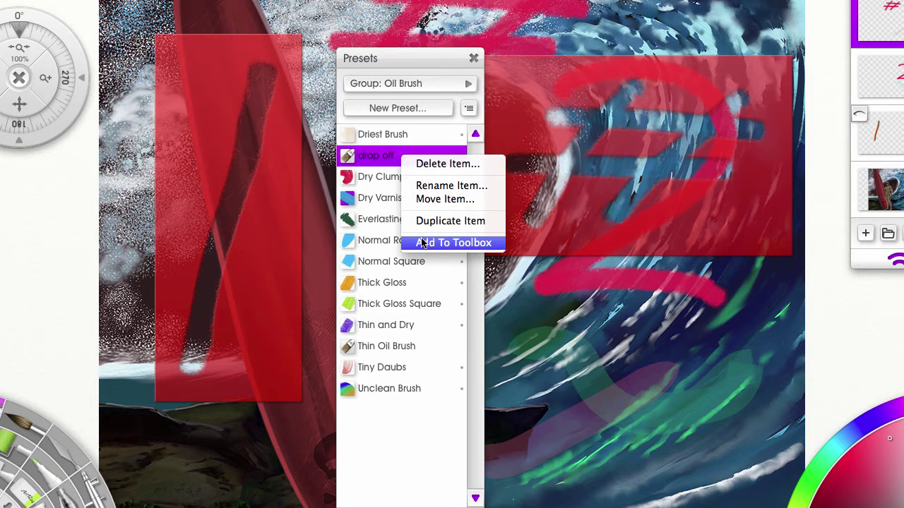
{"action": "left_click", "coordinate": [427, 200]}
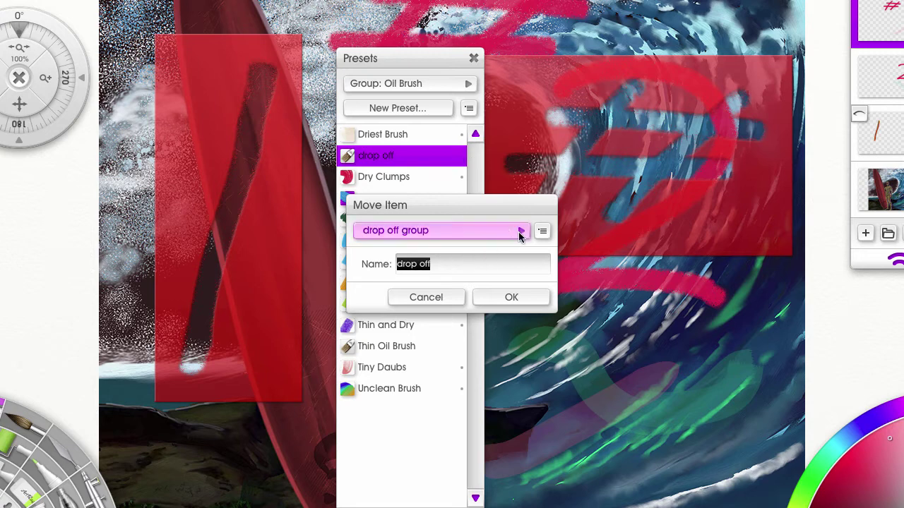
{"action": "left_click", "coordinate": [520, 231]}
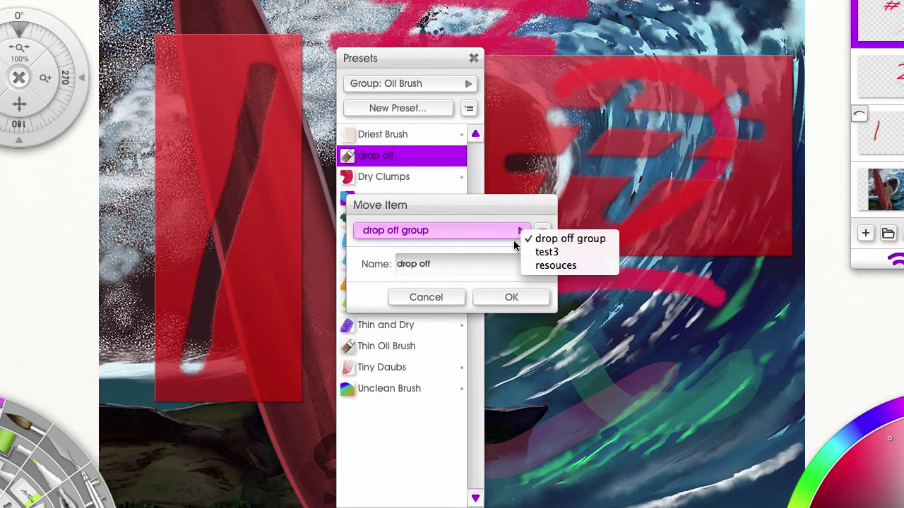
{"action": "left_click", "coordinate": [550, 266]}
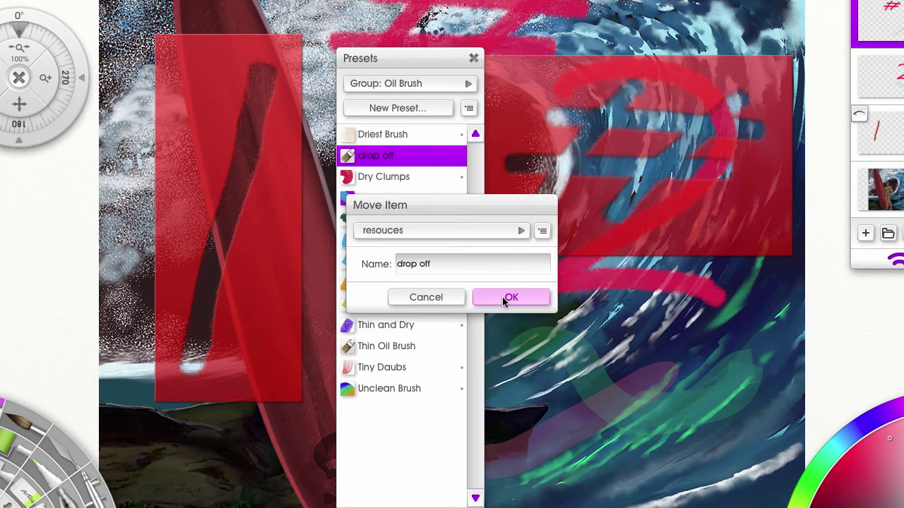
{"action": "left_click", "coordinate": [504, 300]}
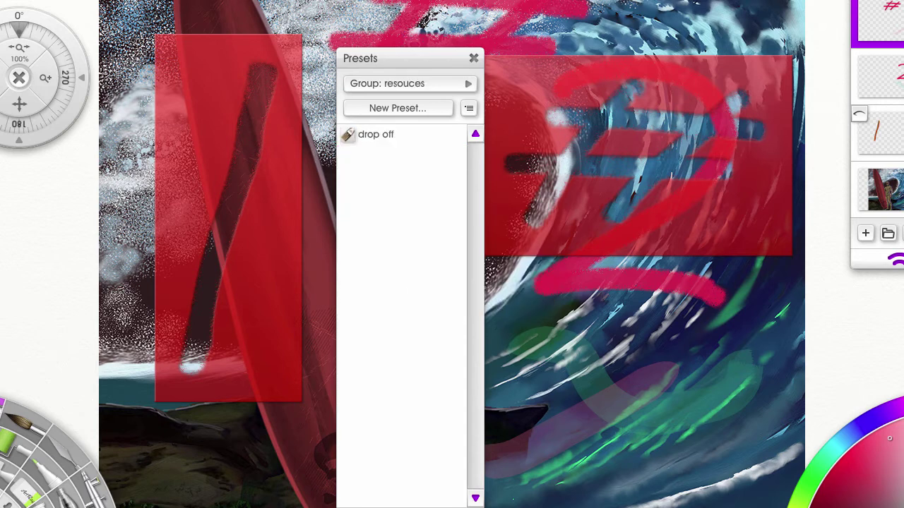
{"action": "left_click", "coordinate": [407, 83]}
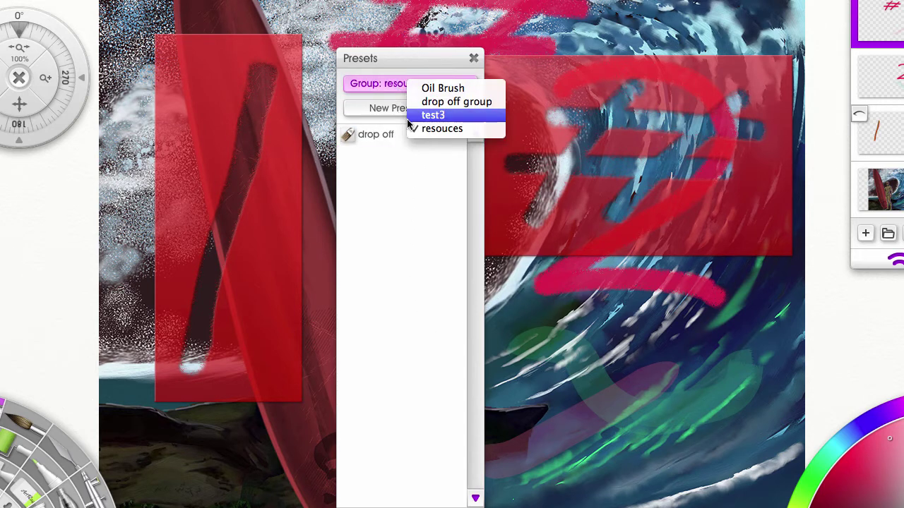
{"action": "left_click", "coordinate": [430, 88]}
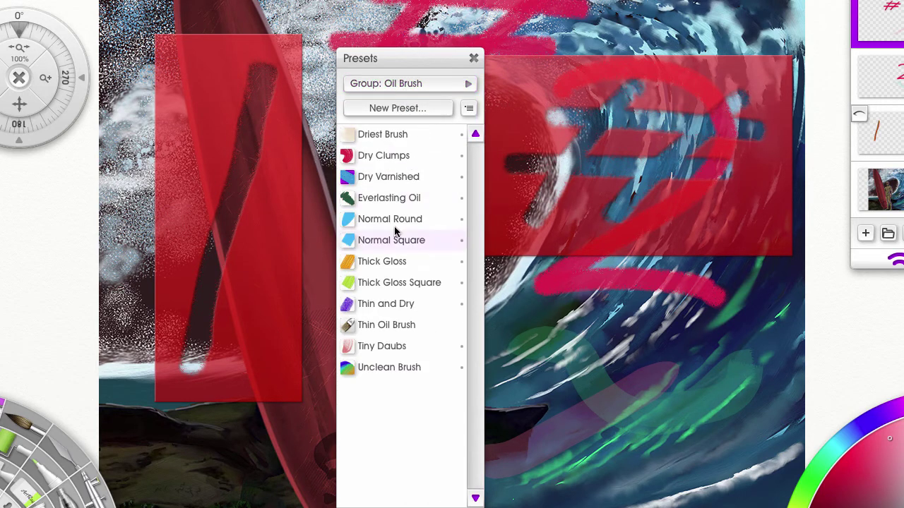
- Duplicate Tiny Daubs and move the Tiny Daubs Copy into the resouces group
{"action": "right_click", "coordinate": [382, 346]}
{"action": "left_click", "coordinate": [413, 411]}
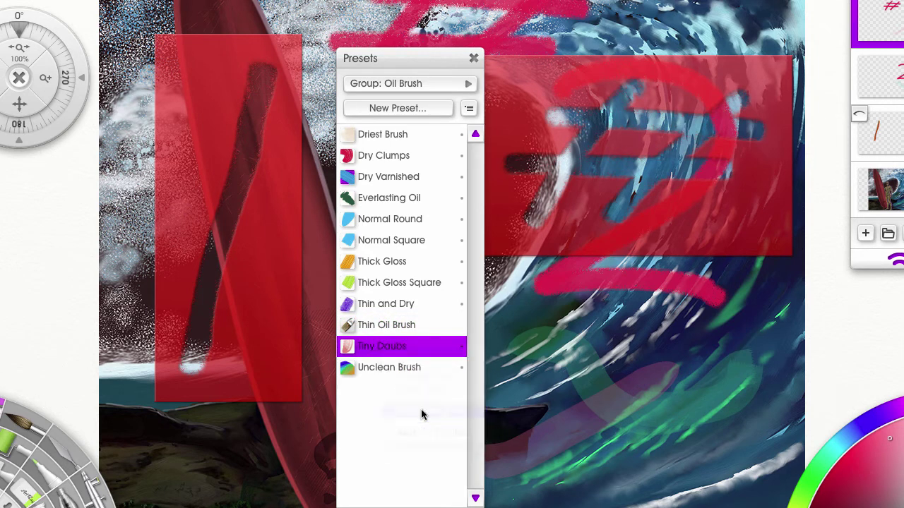
{"action": "right_click", "coordinate": [393, 393]}
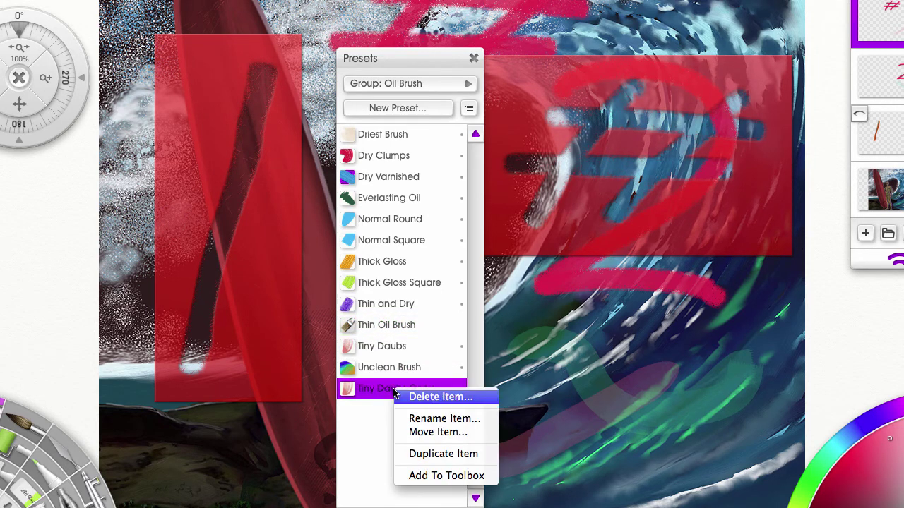
{"action": "left_click", "coordinate": [431, 432]}
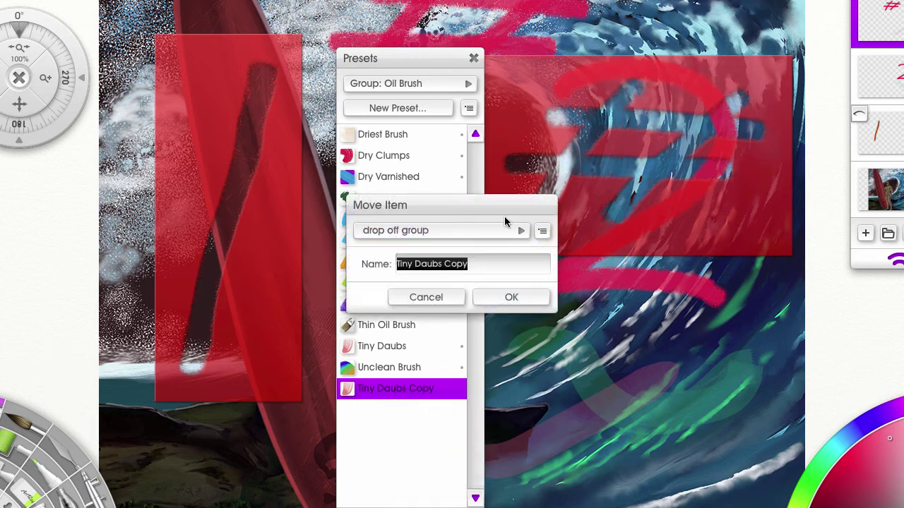
{"action": "left_click", "coordinate": [523, 230]}
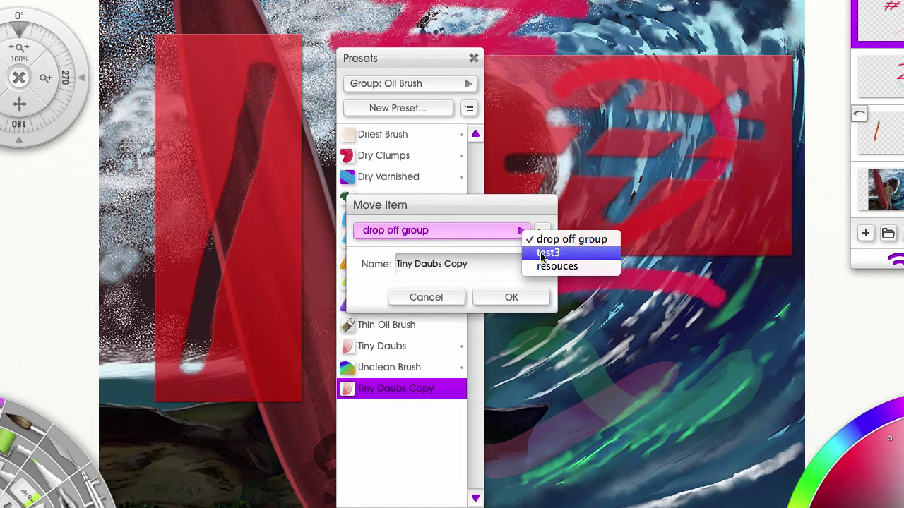
{"action": "left_click", "coordinate": [546, 268]}
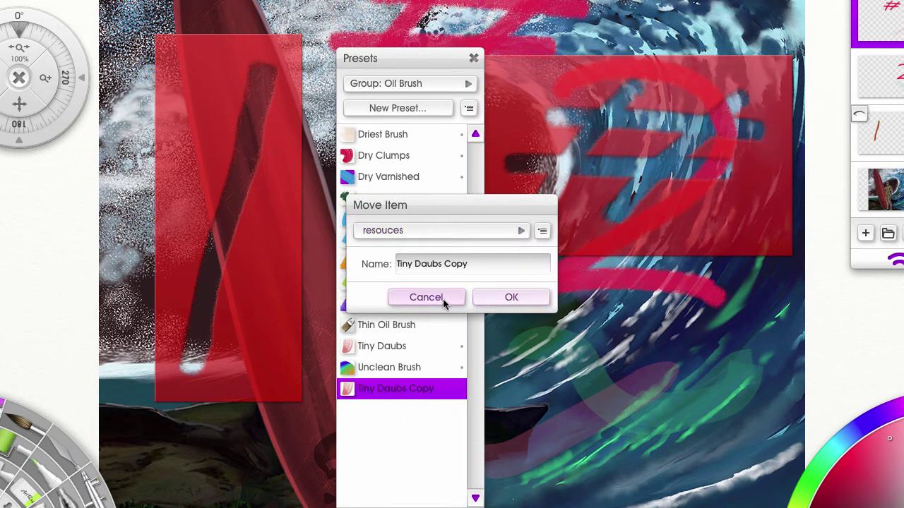
{"action": "left_click", "coordinate": [513, 298]}
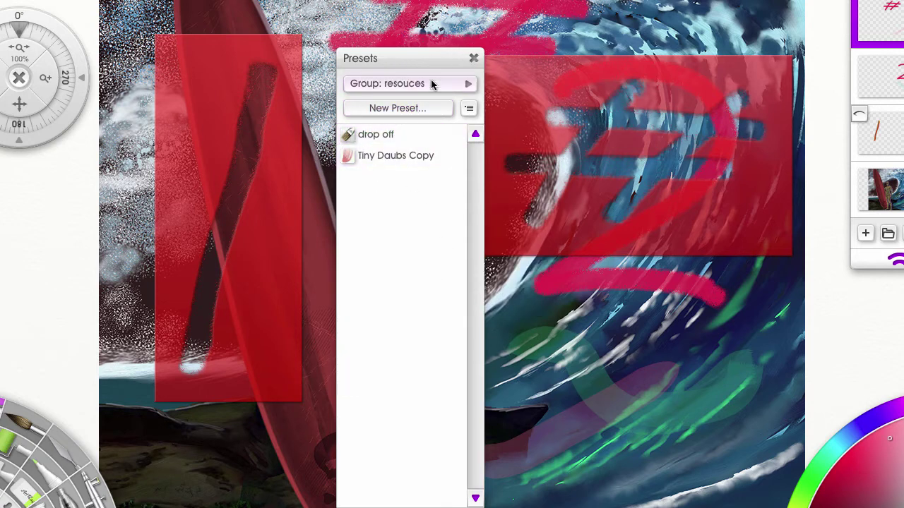
- Close the Presets panel and hide the # and 2 layers
{"action": "left_click", "coordinate": [474, 58]}
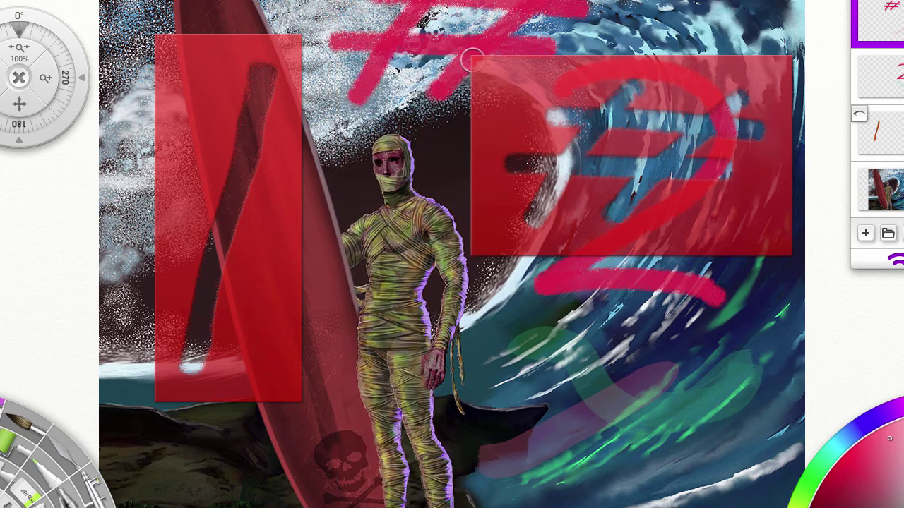
{"action": "mouse_move", "coordinate": [883, 28]}
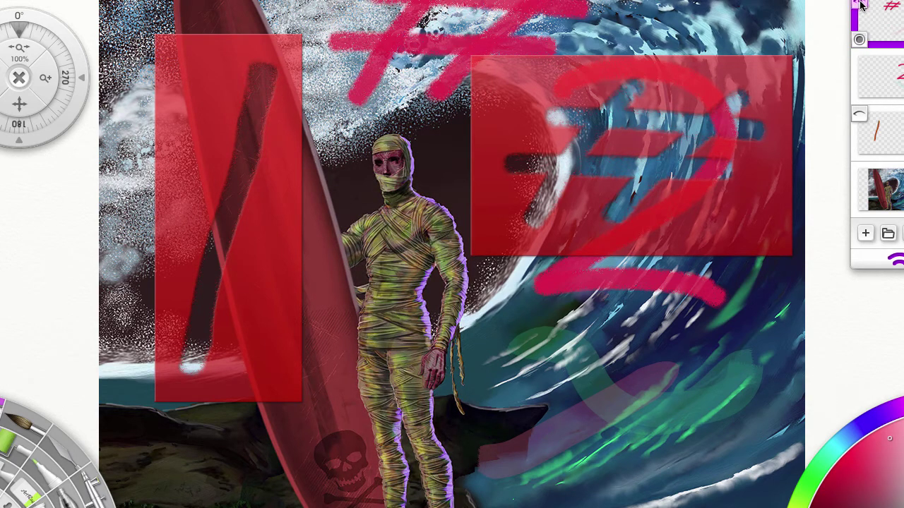
{"action": "left_click", "coordinate": [860, 38]}
{"action": "left_click", "coordinate": [860, 95]}
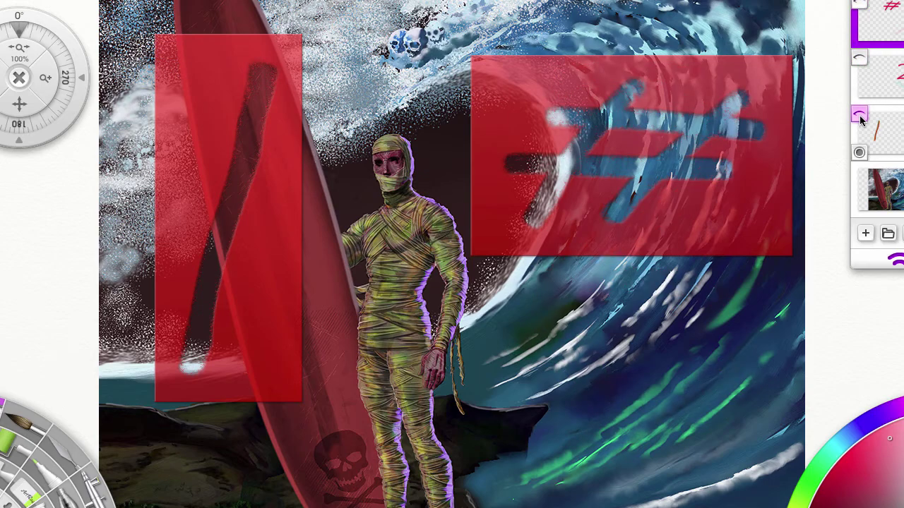